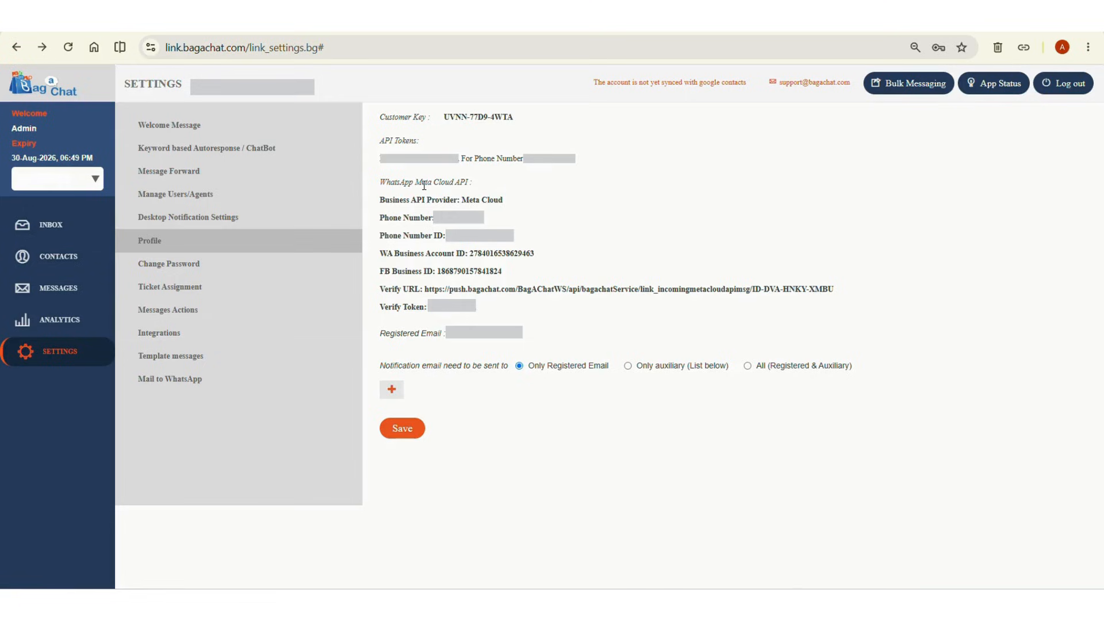
Step: Copy the API token from the Bag A Chat profile and switch to the CRM's WhatsApp integration settings
left_click_drag(416, 183, 485, 303)
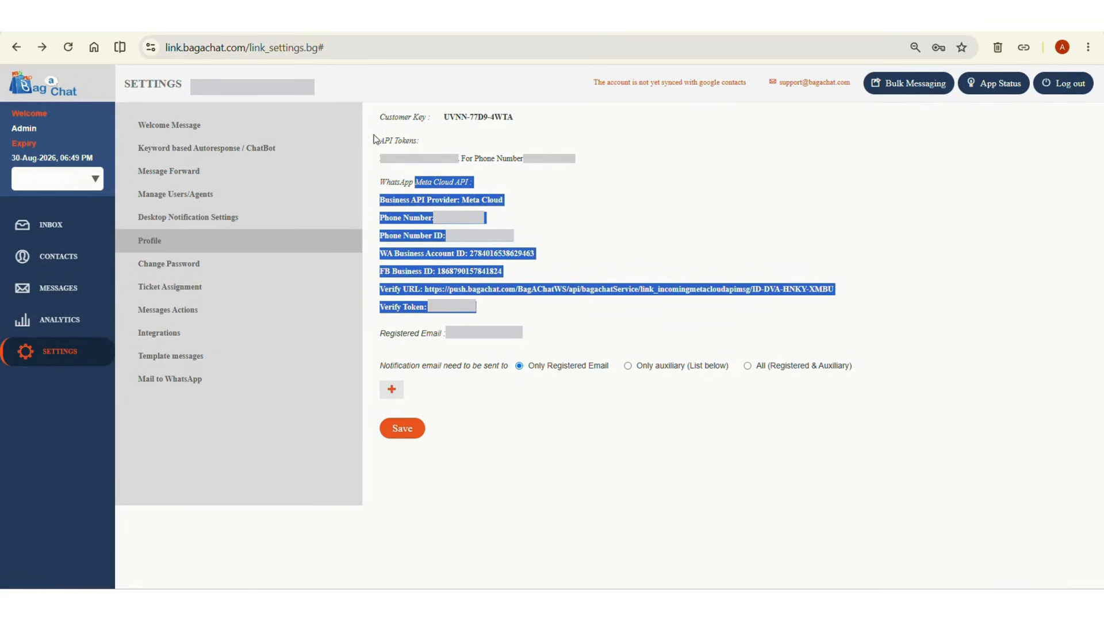
double_click(409, 160)
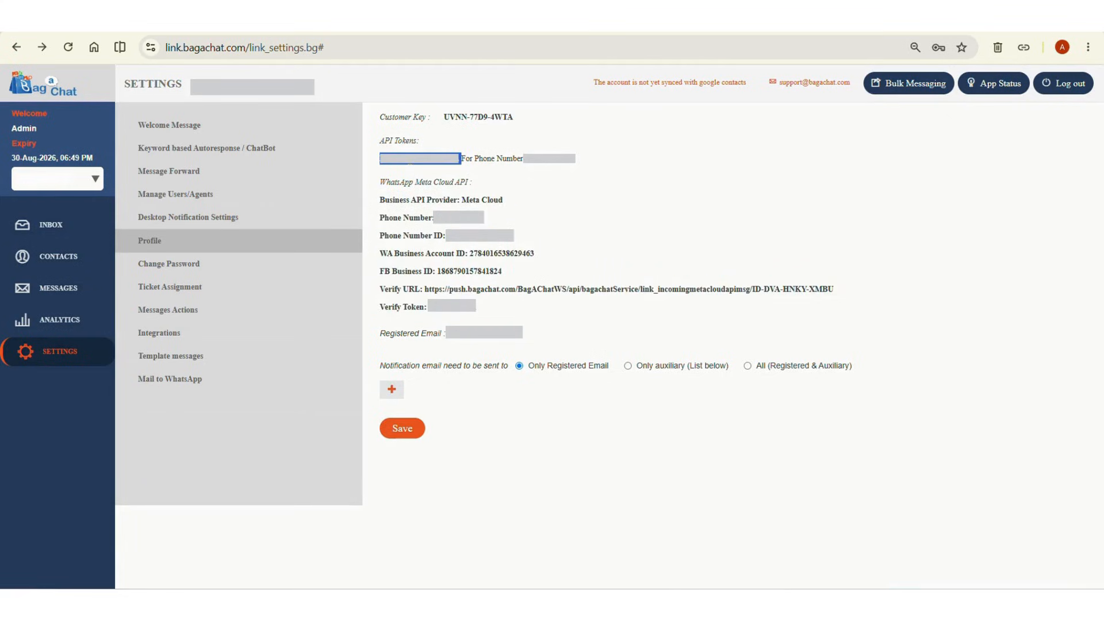
key("ctrl+Tab")
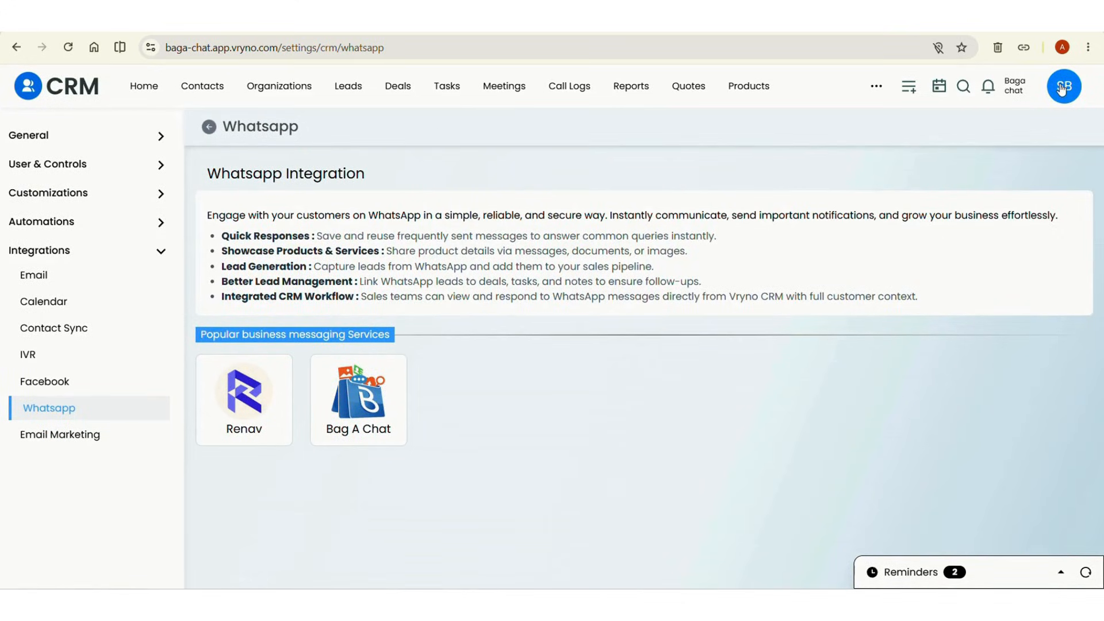
Step: Open the WhatsApp account creation form for the Bag A Chat service and paste the API token as the Bagachat Token
left_click(1049, 98)
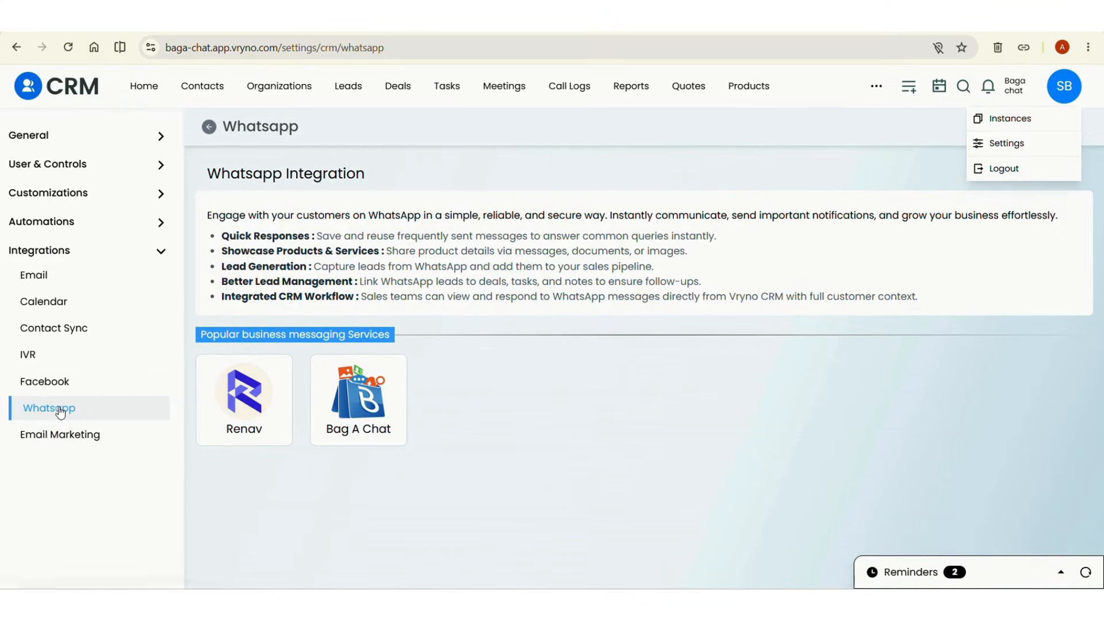
left_click(352, 391)
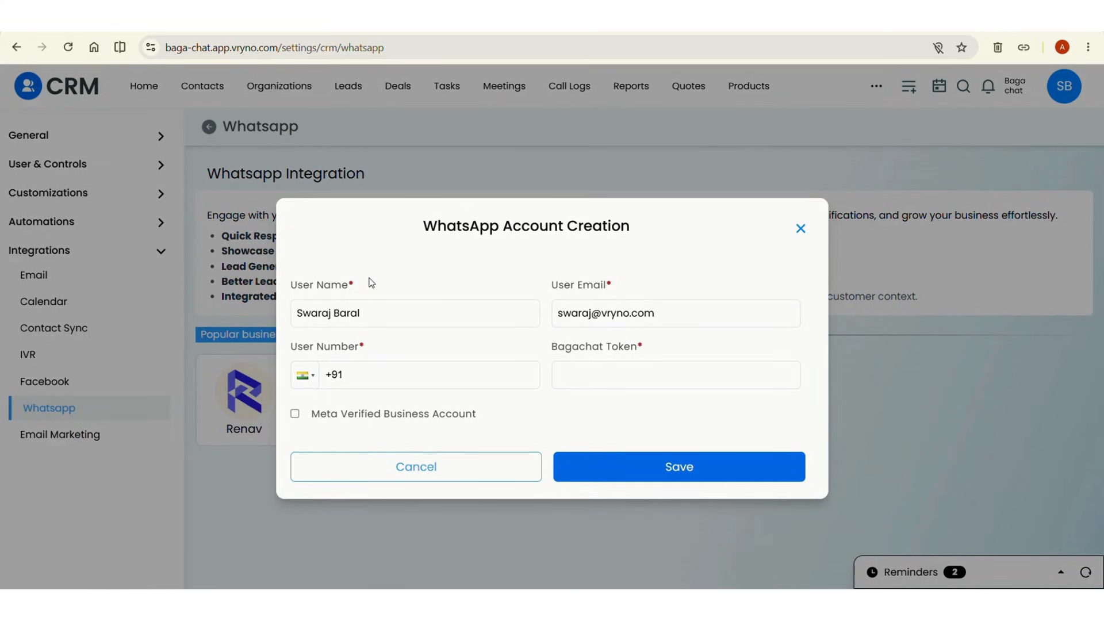
left_click(583, 377)
key("ctrl+v")
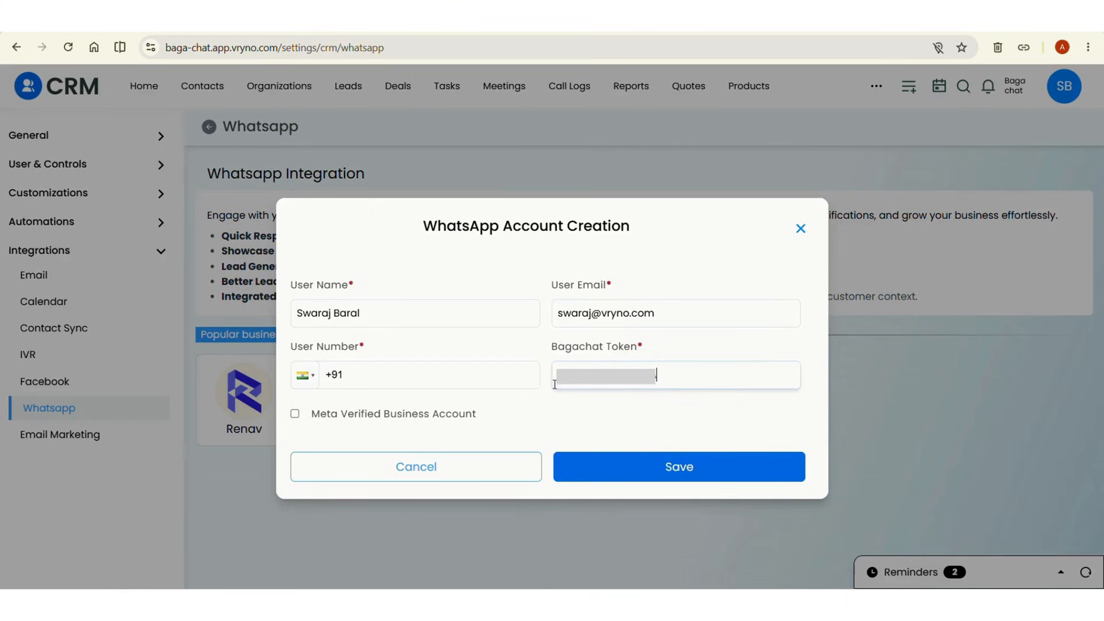
Step: Copy the phone number from the Bag A Chat profile into User Number and save the account as a Meta Verified Business Account
left_click(402, 21)
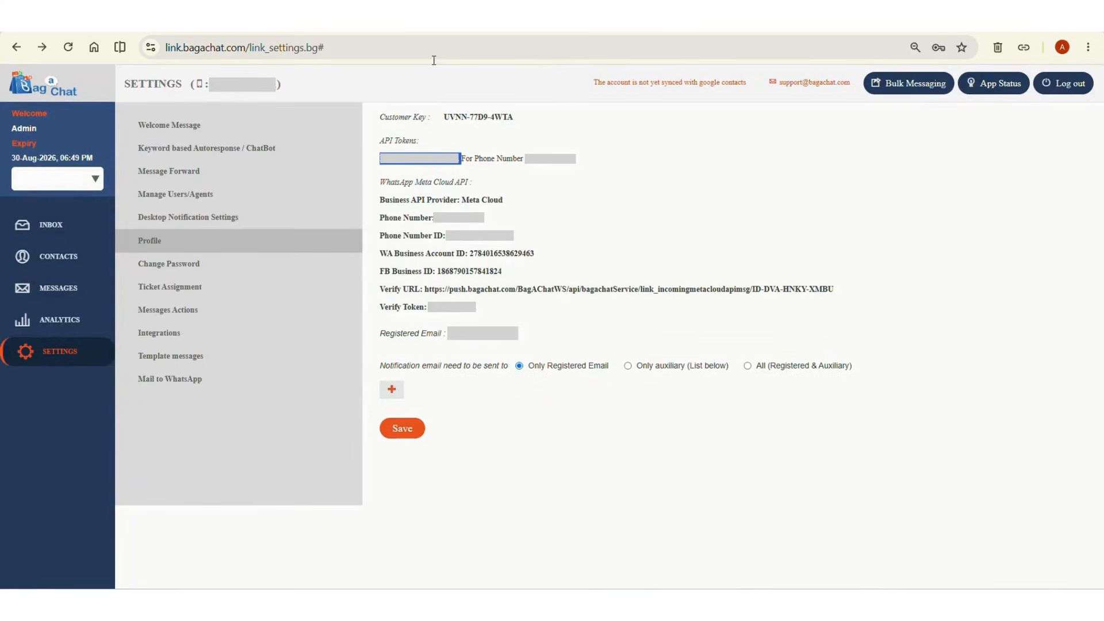
double_click(549, 158)
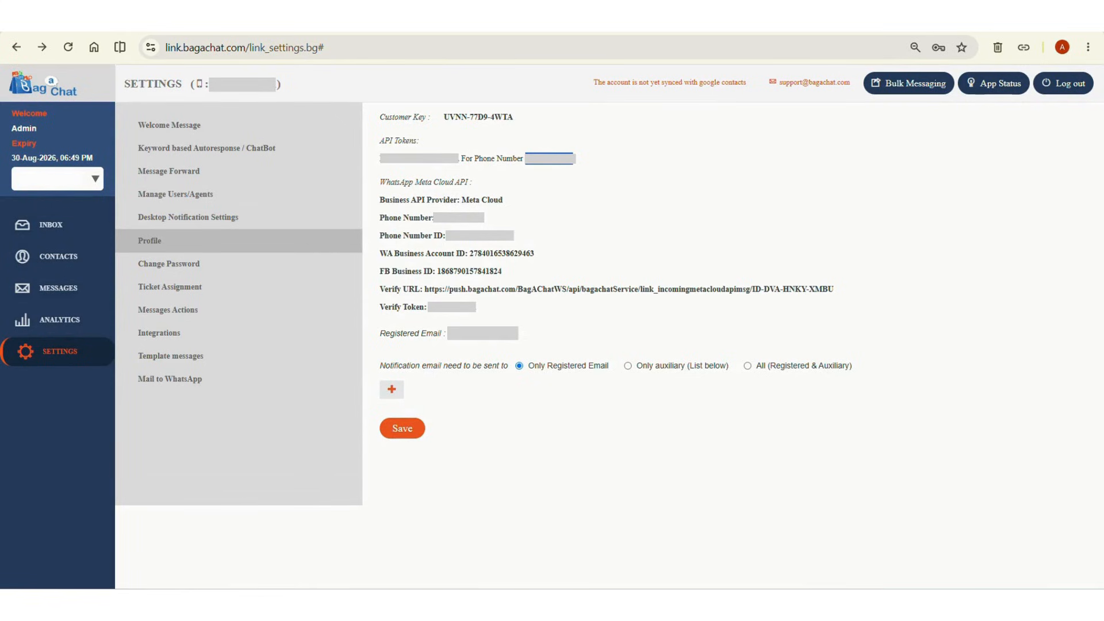
left_click(298, 20)
left_click(394, 367)
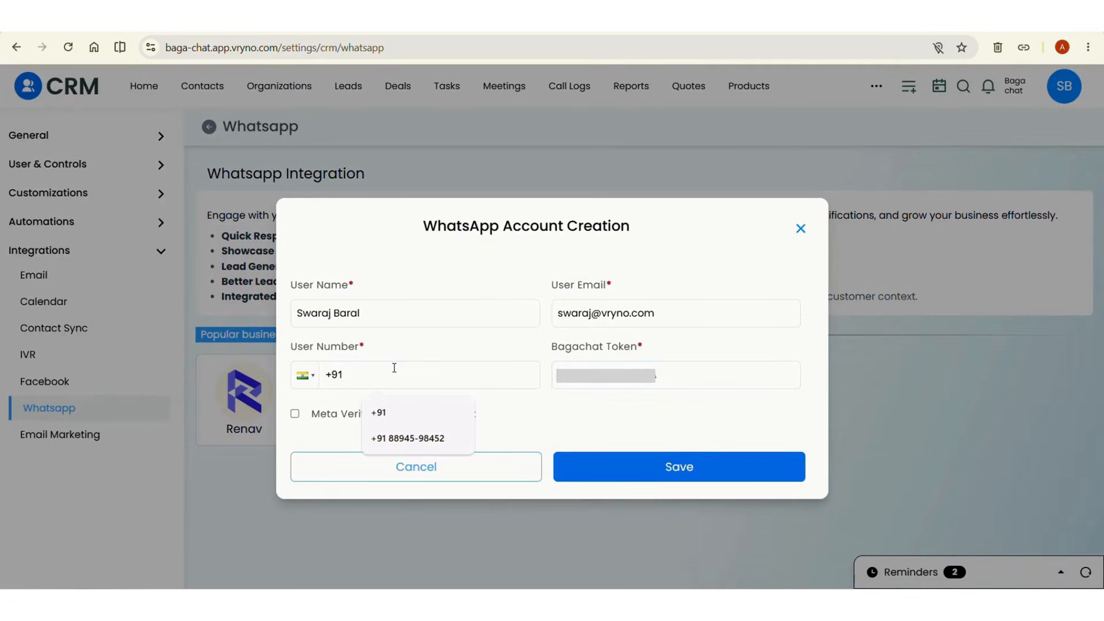
key("ctrl+v")
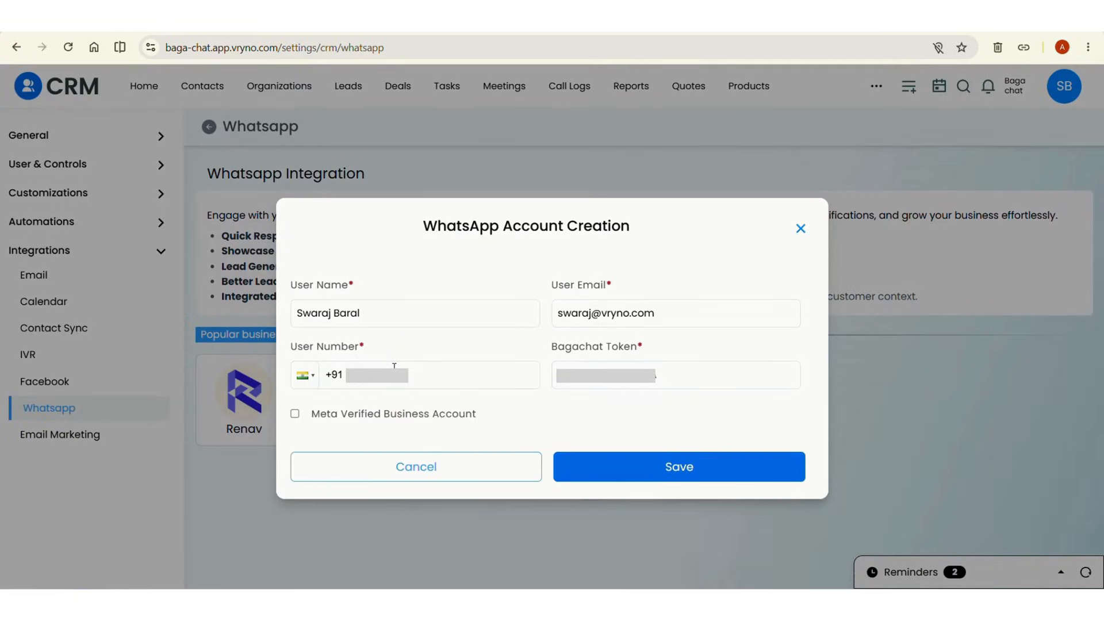
left_click(295, 414)
left_click(575, 469)
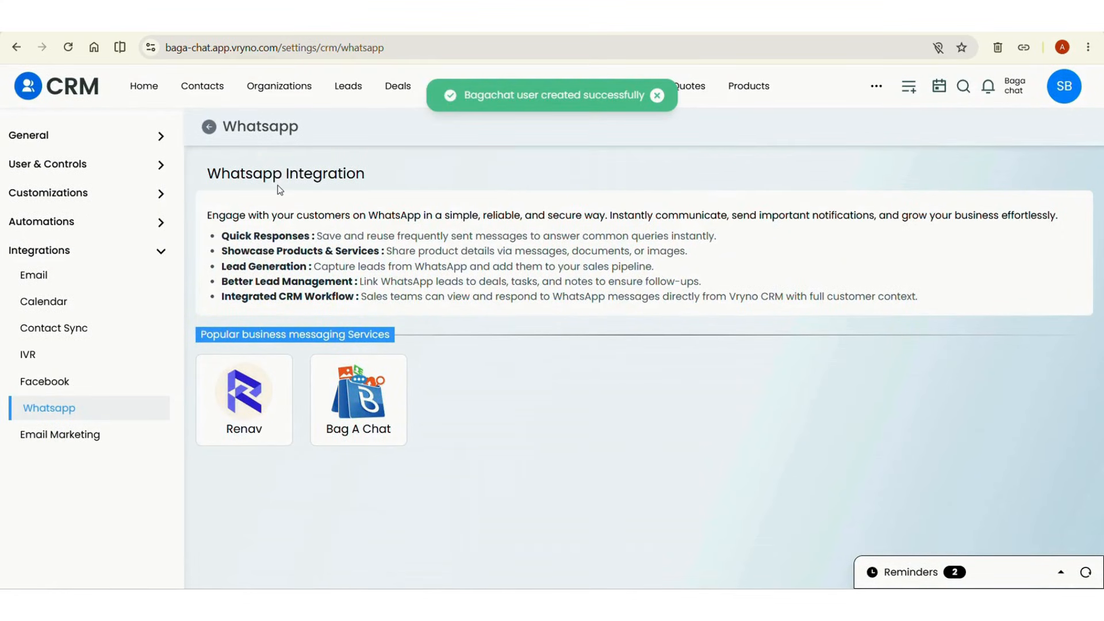
Step: Reload the WhatsApp integration page and view the module options for saving new chats
left_click(66, 49)
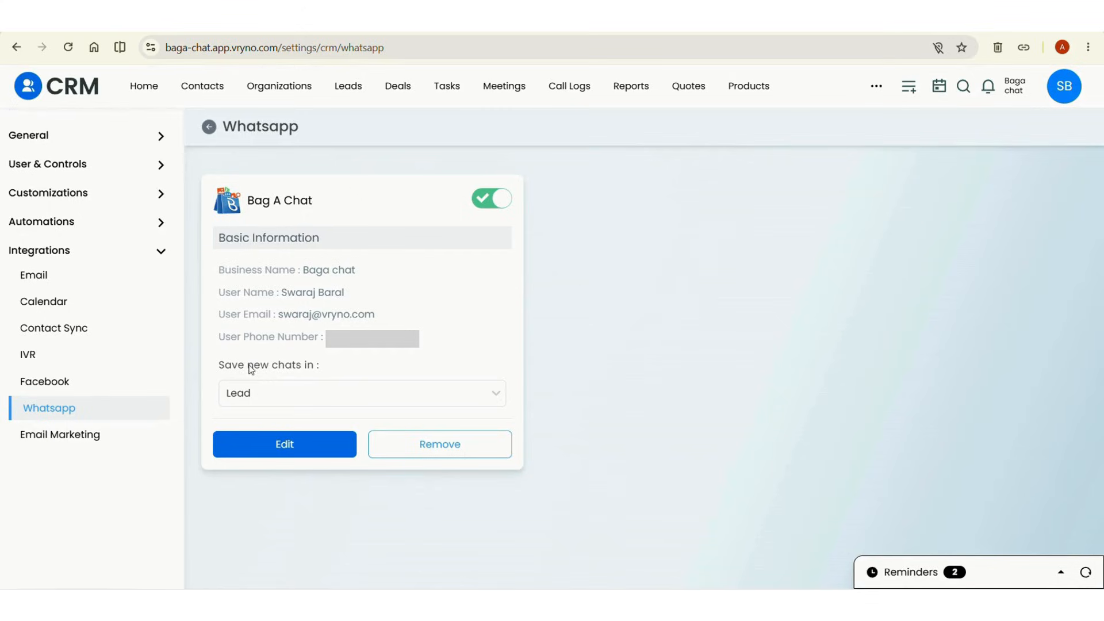
left_click(264, 396)
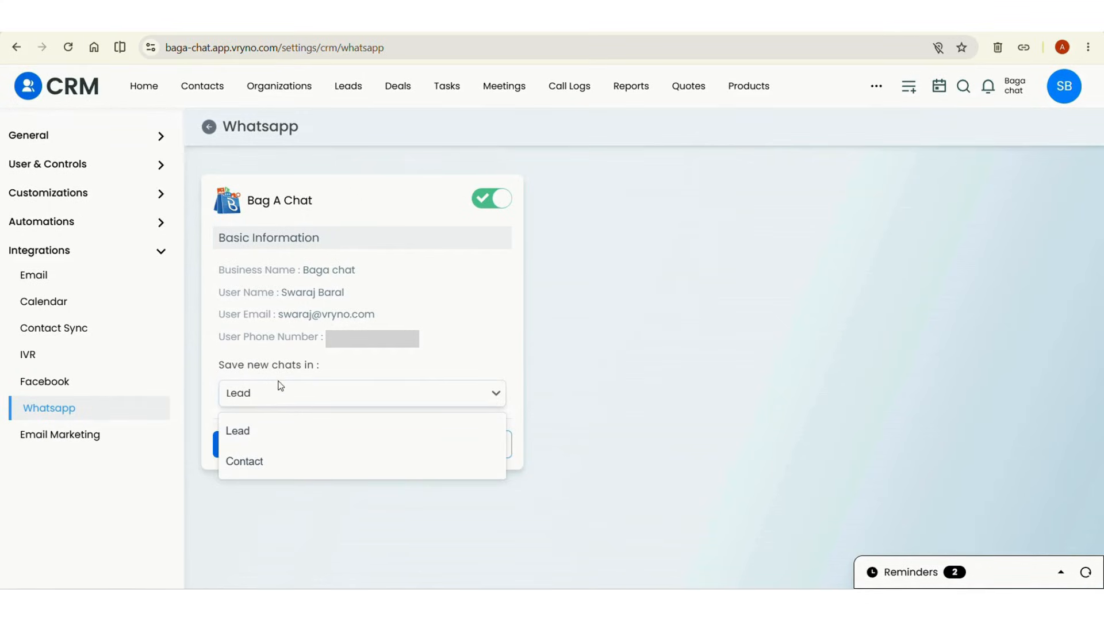
left_click(349, 360)
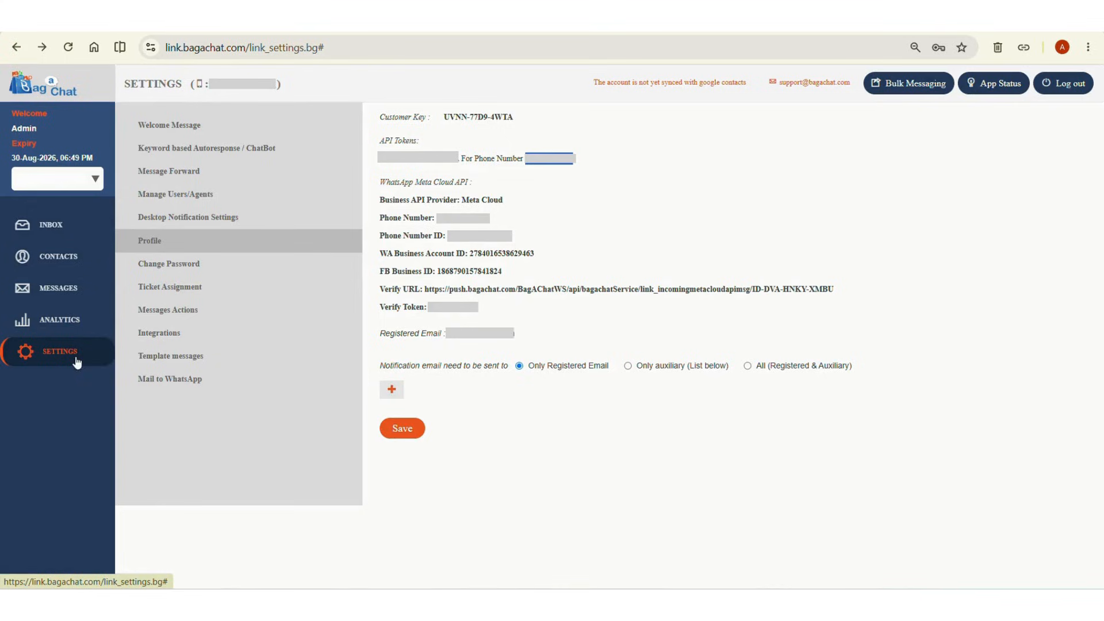
Step: Fetch the FB approved templates in Bag A Chat's template message settings and dismiss the notice
left_click(168, 359)
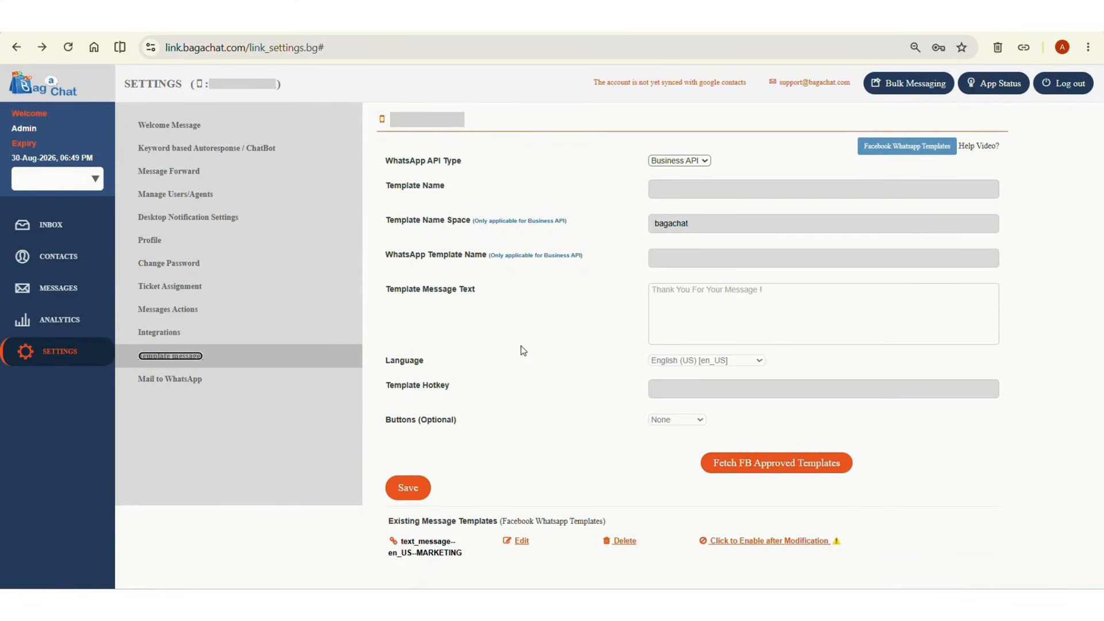
left_click(723, 469)
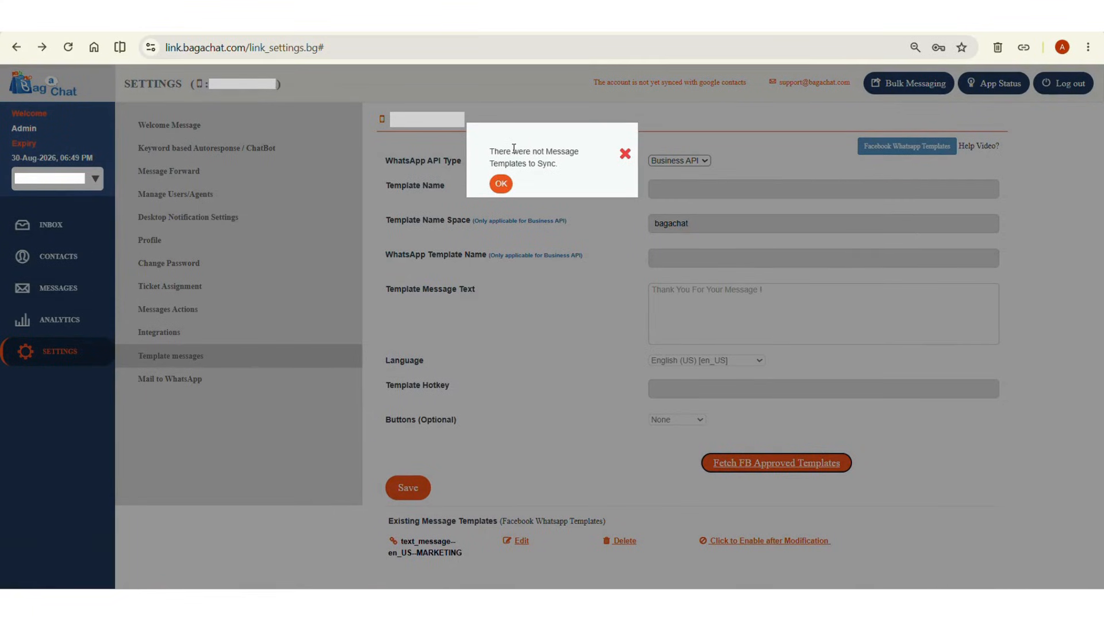
left_click(502, 184)
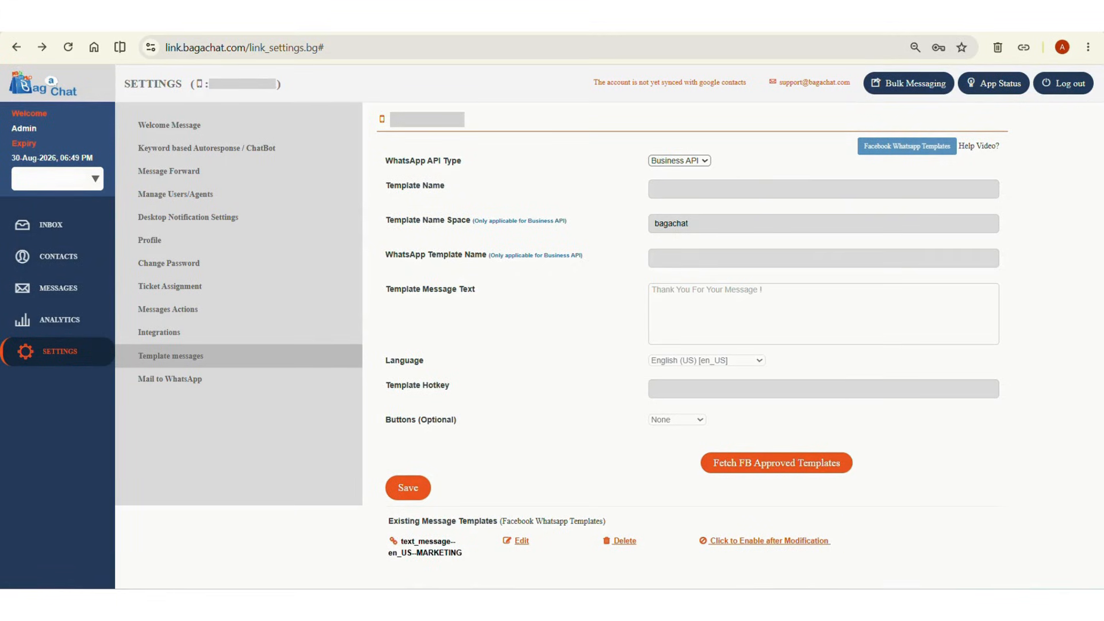
Step: Switch to the CRM, open the fifth contact in the contacts list and start a business message to that contact
key("ctrl+Tab")
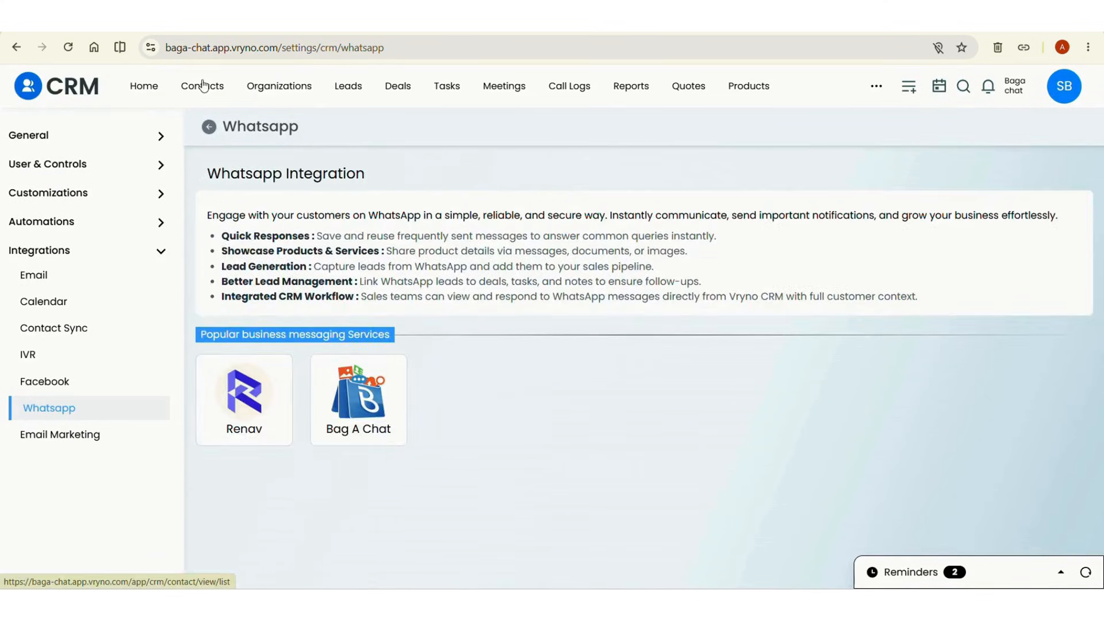
left_click(203, 86)
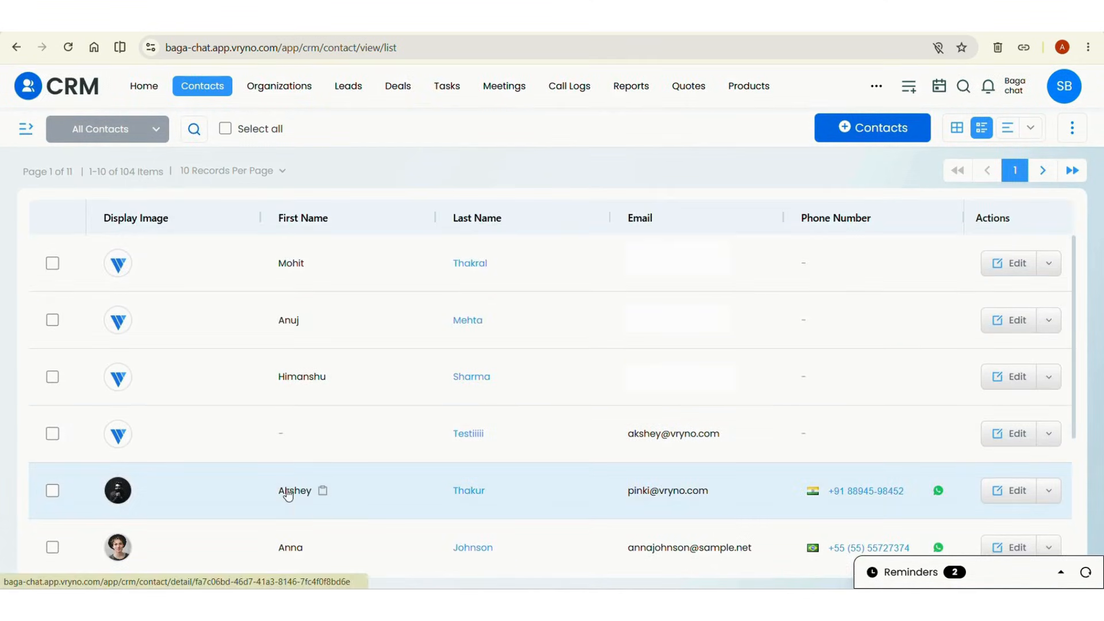
left_click(288, 493)
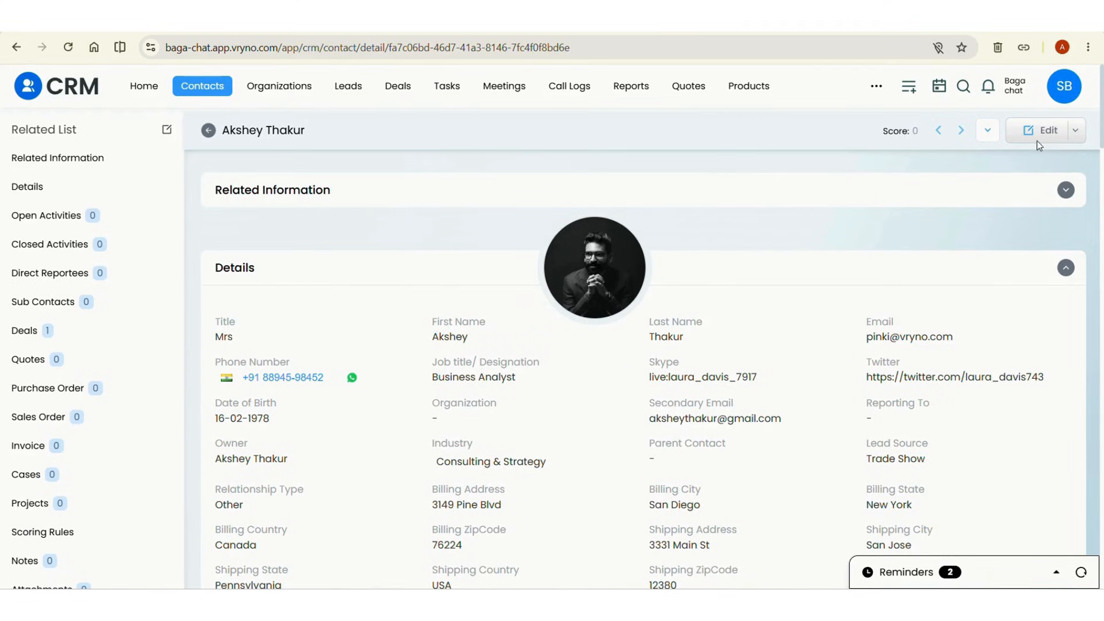
left_click(1075, 131)
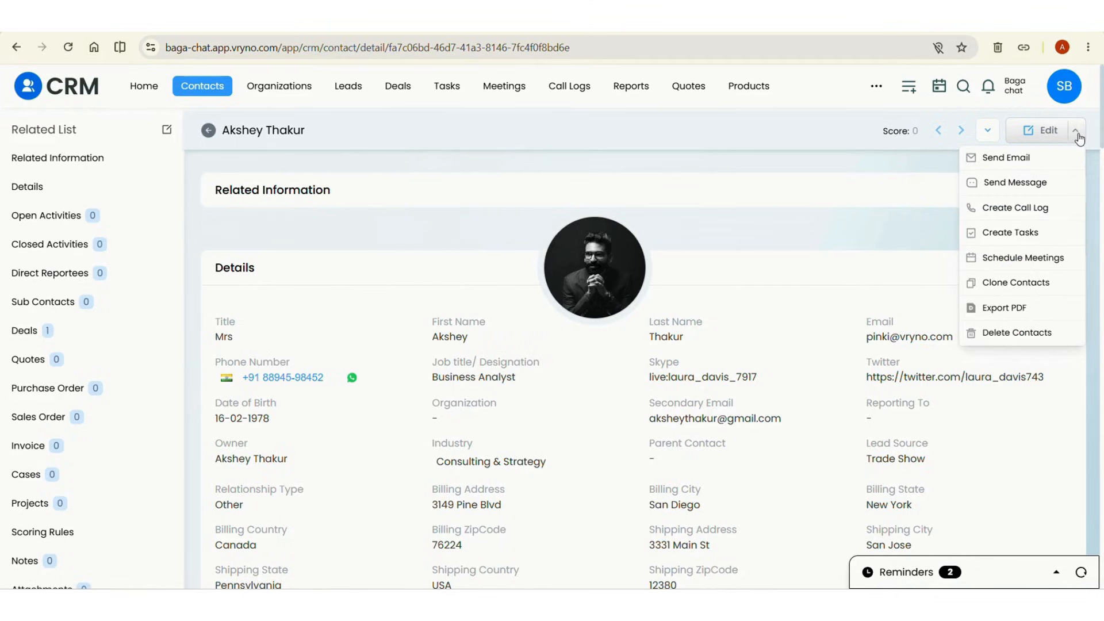
left_click(1042, 185)
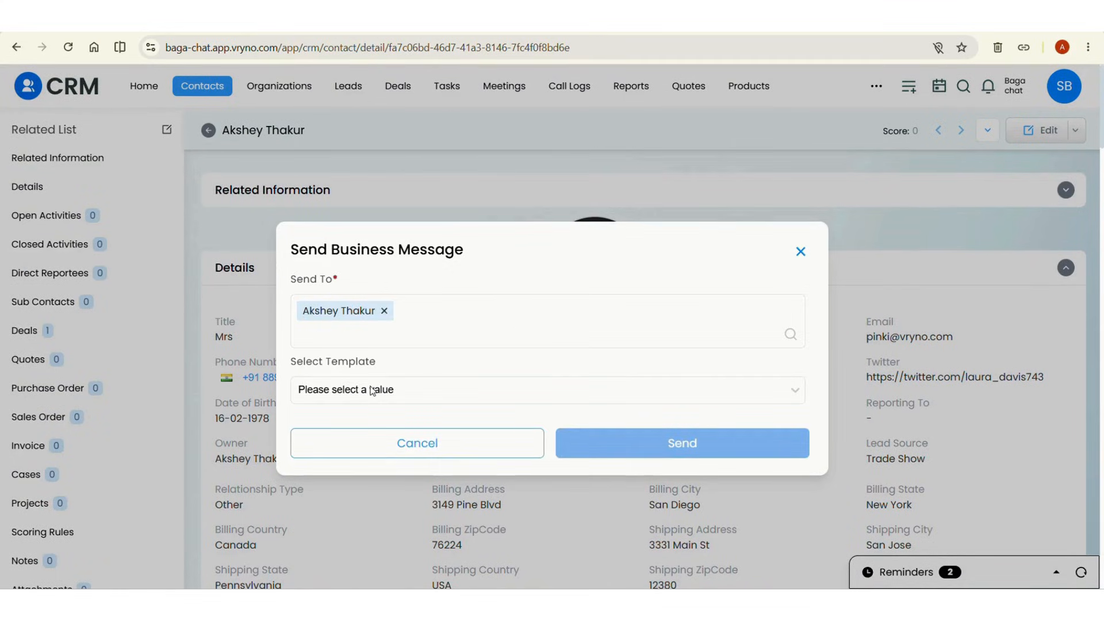
Step: Add a second contact as a recipient of the business message and remove that recipient again
left_click(425, 336)
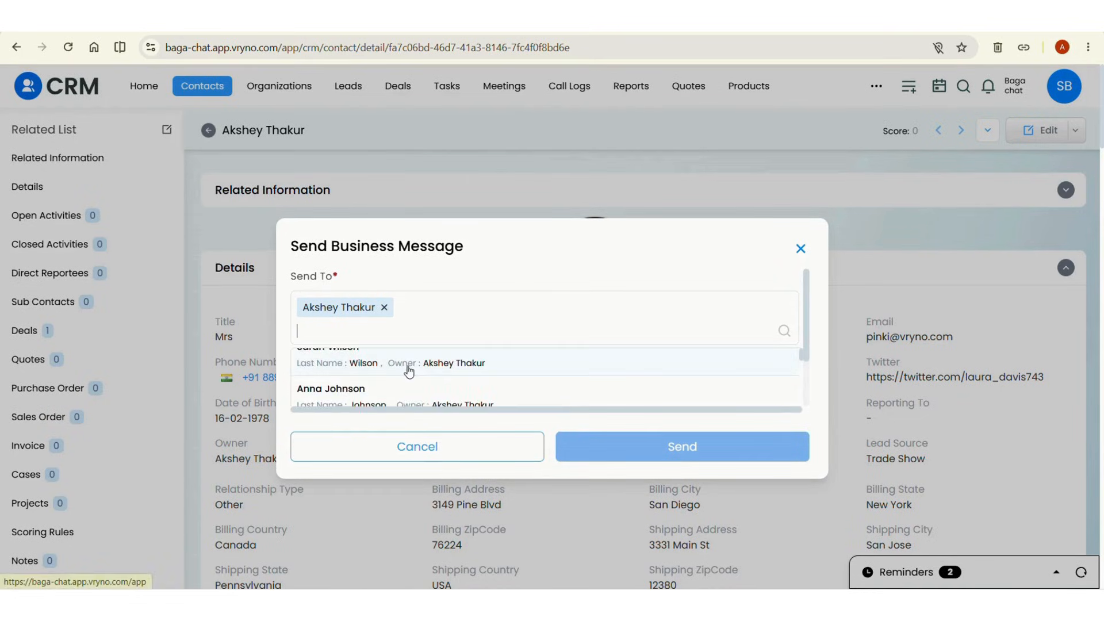
scroll(409, 370, "down", 2)
scroll(409, 370, "up", 3)
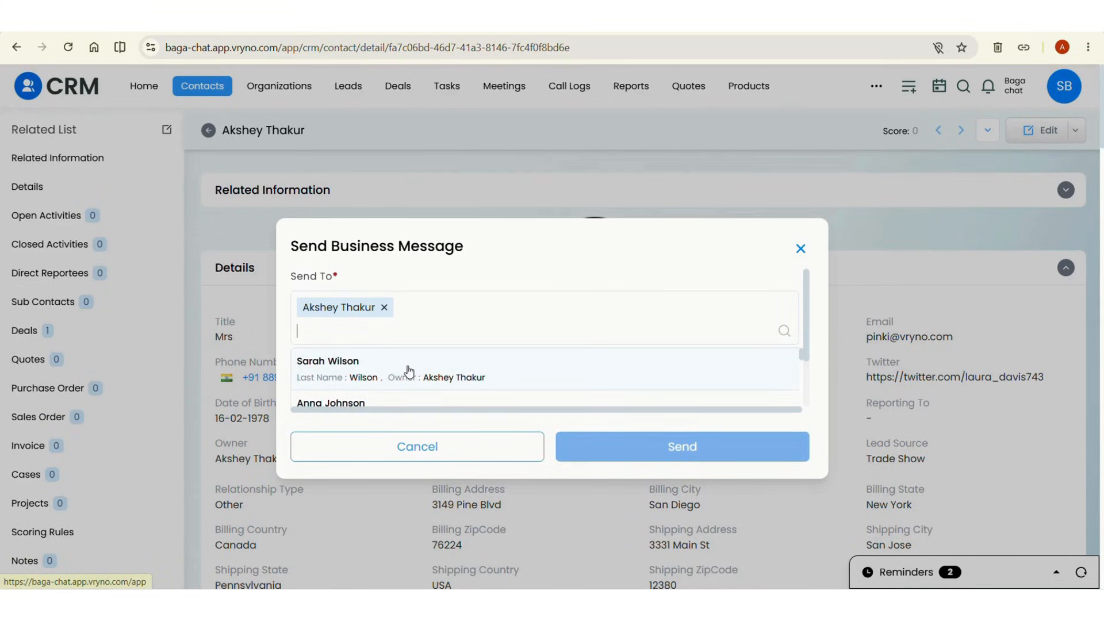
left_click(409, 371)
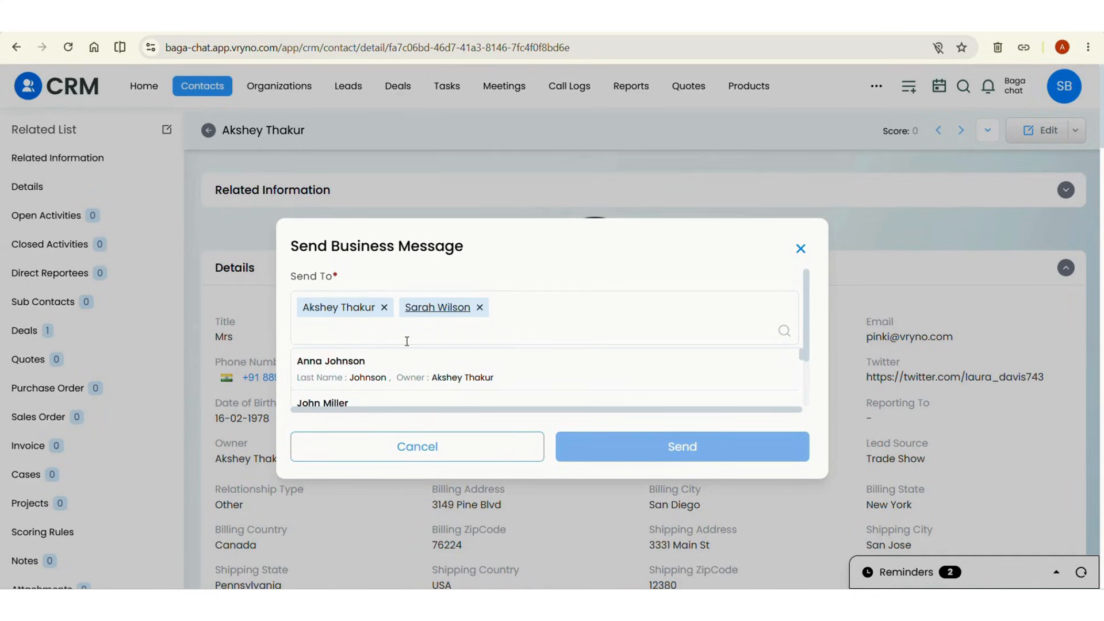
left_click(480, 307)
Step: Preview the text_message template in the business message and close the form without sending
left_click(455, 393)
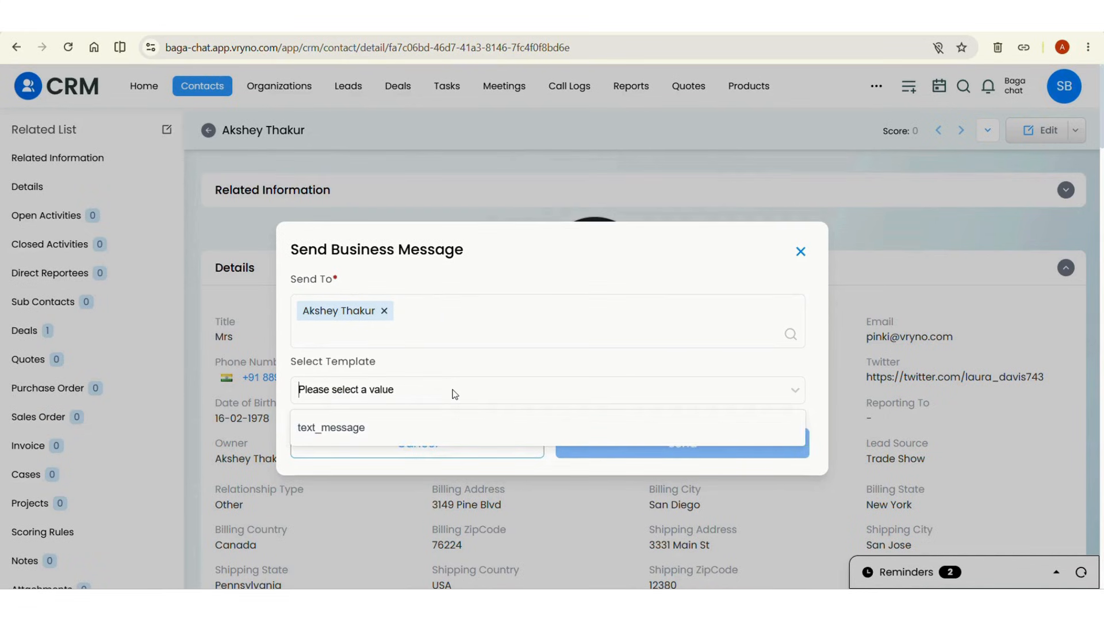
left_click(446, 429)
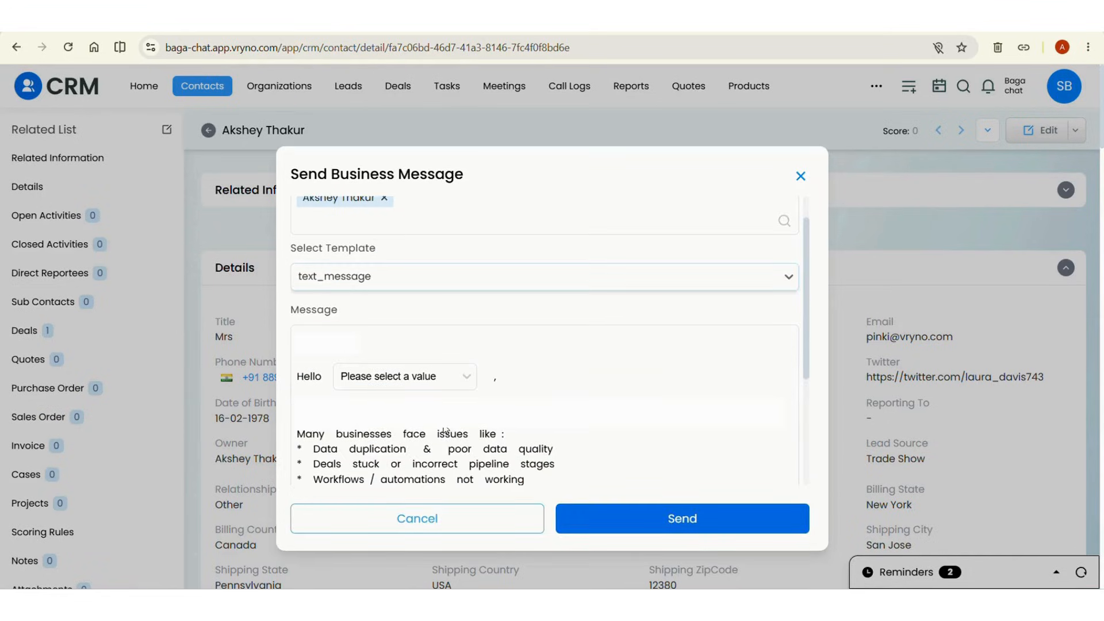
scroll(445, 430, "down", 4)
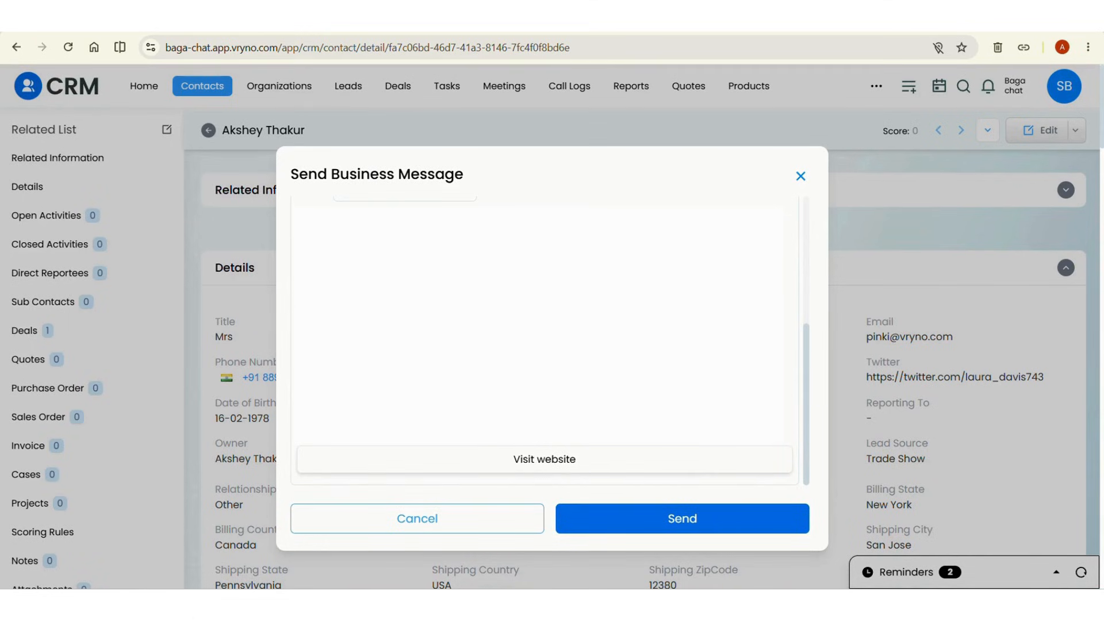
scroll(521, 332, "up", 4)
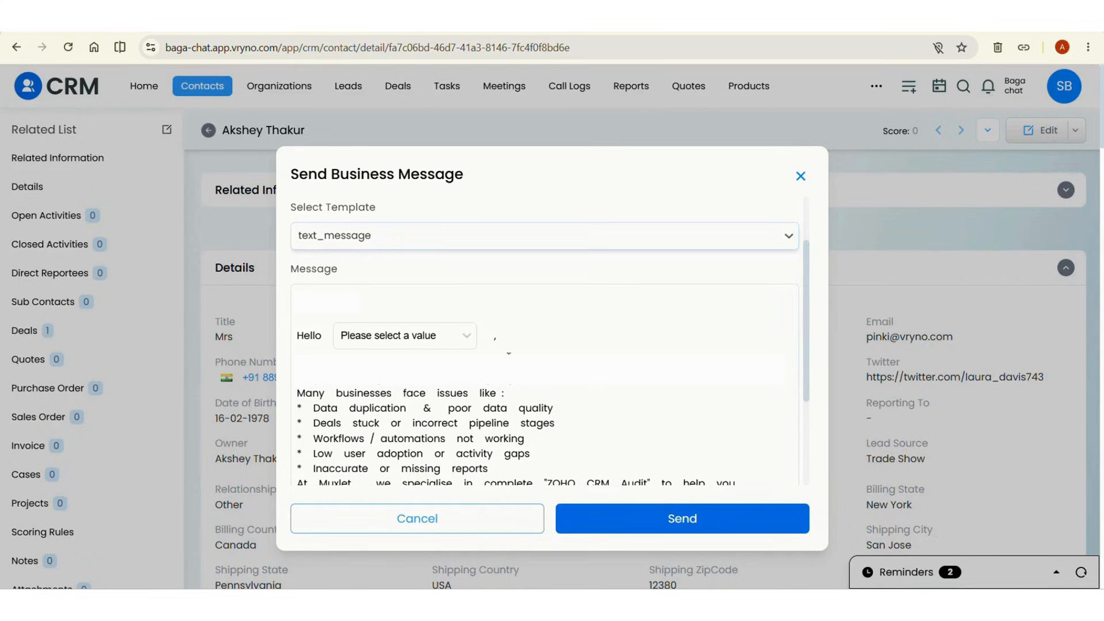
scroll(508, 353, "down", 5)
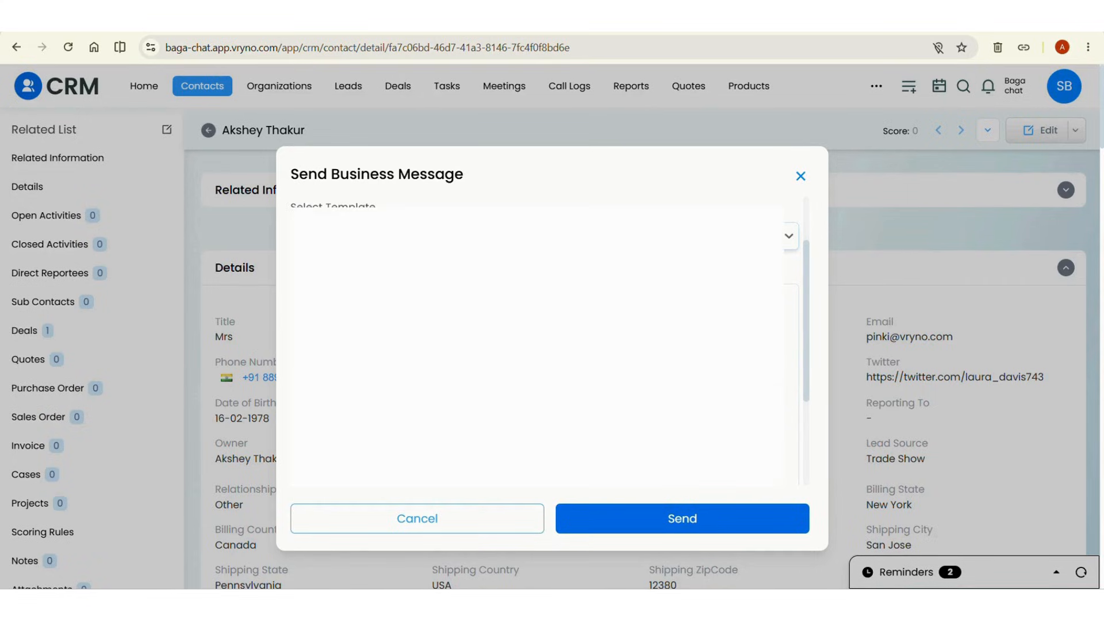
left_click(488, 529)
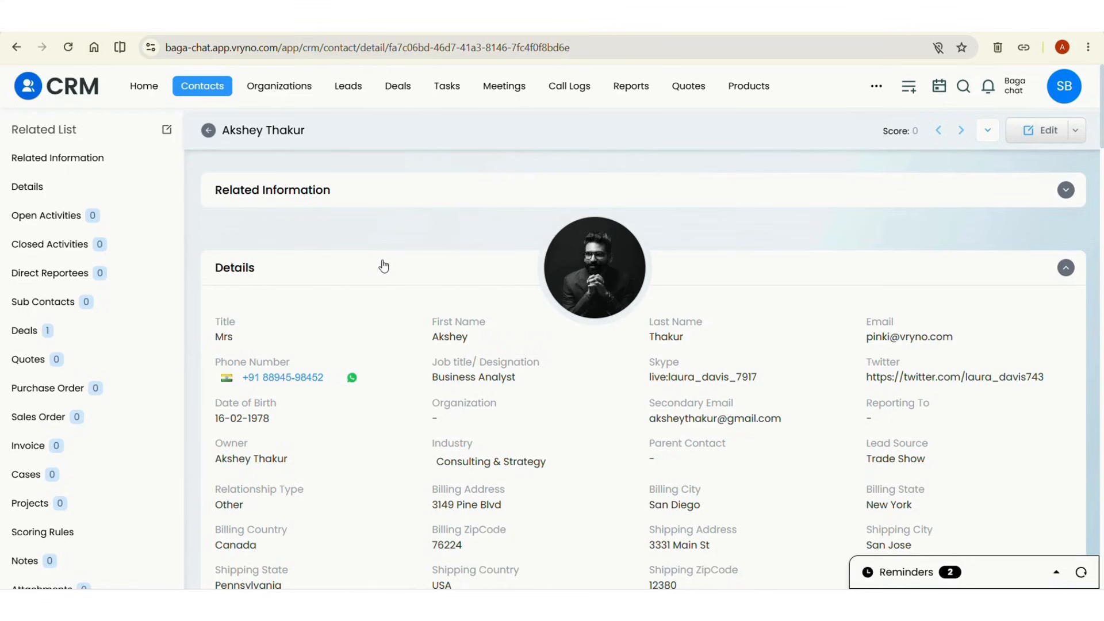
Step: Open the WhatsApp Messages section of the contact record through its related list
scroll(111, 494, "down", 2)
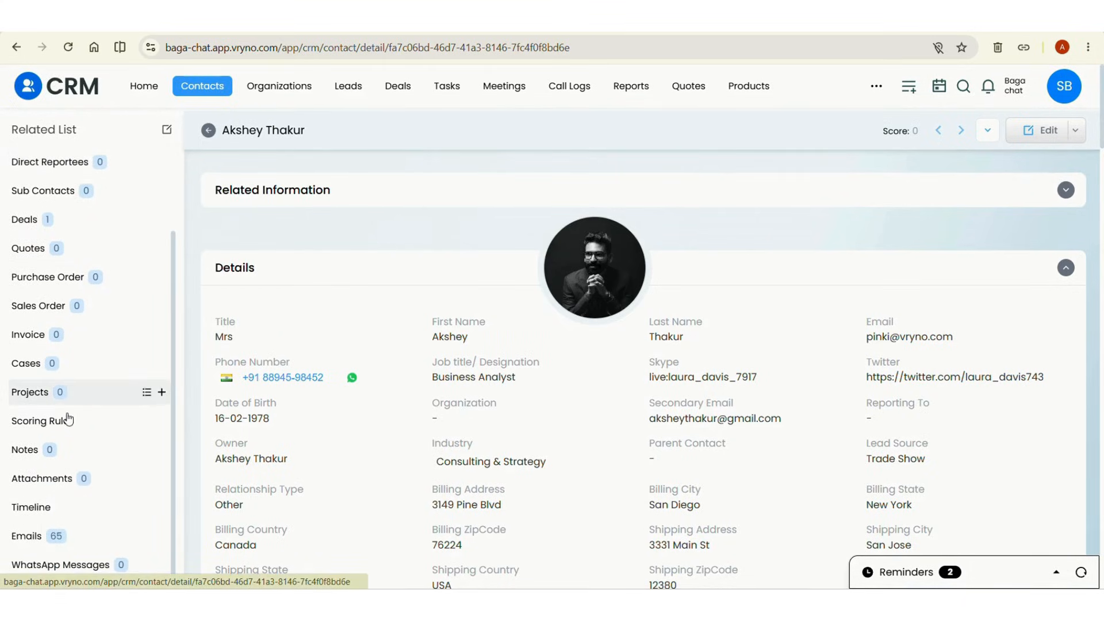
scroll(67, 440, "down", 1)
scroll(59, 489, "down", 2)
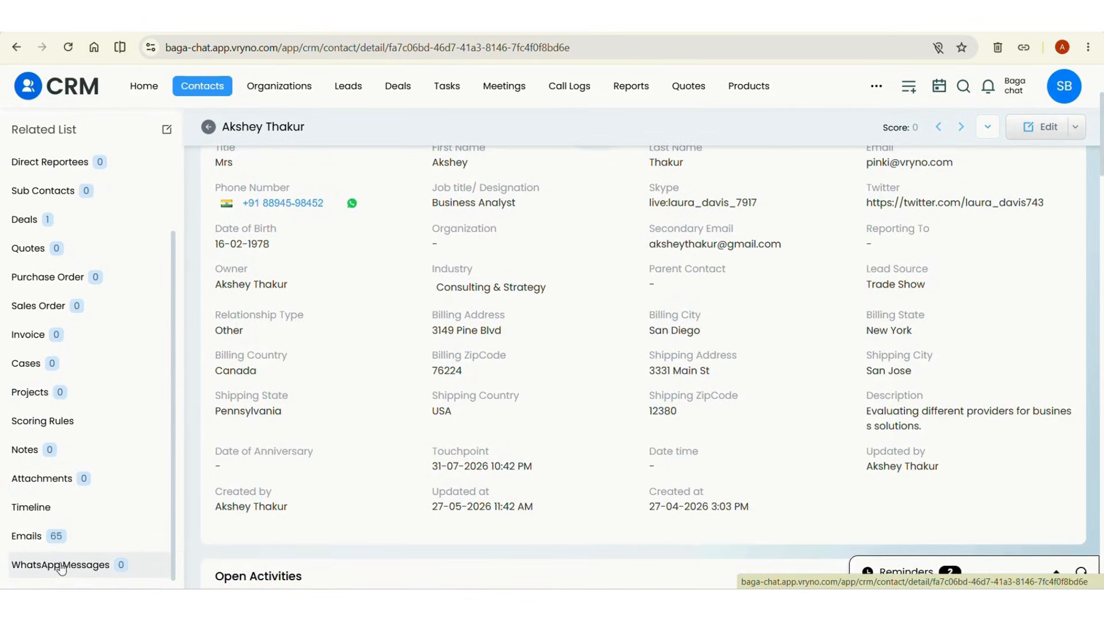
left_click(62, 565)
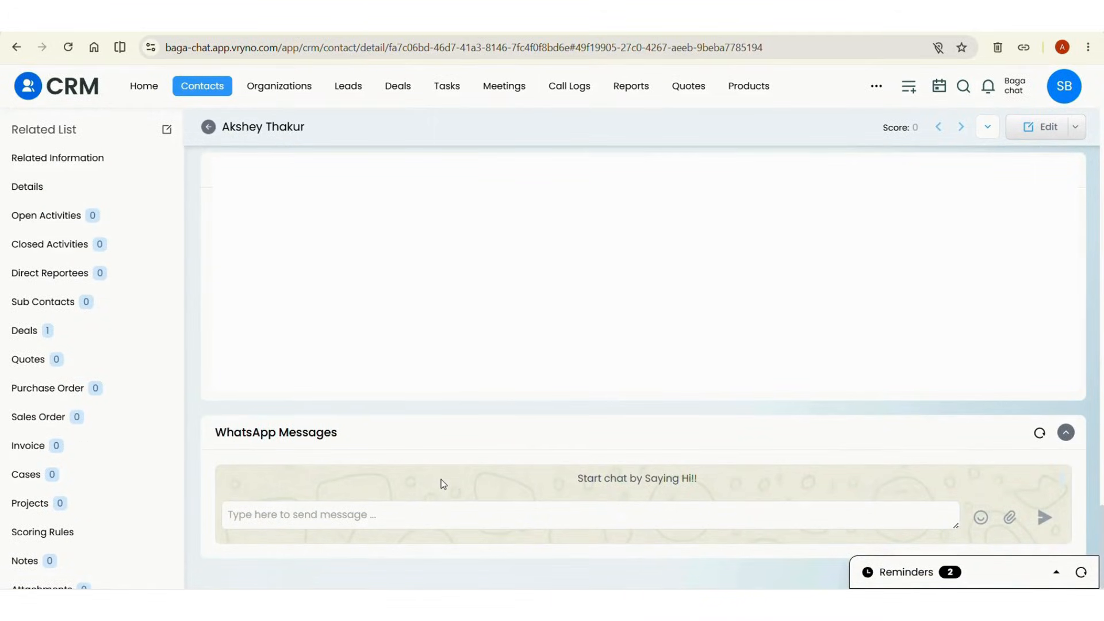
Step: Check the file attachment option of the WhatsApp chat and close the file picker without attaching anything
left_click(416, 515)
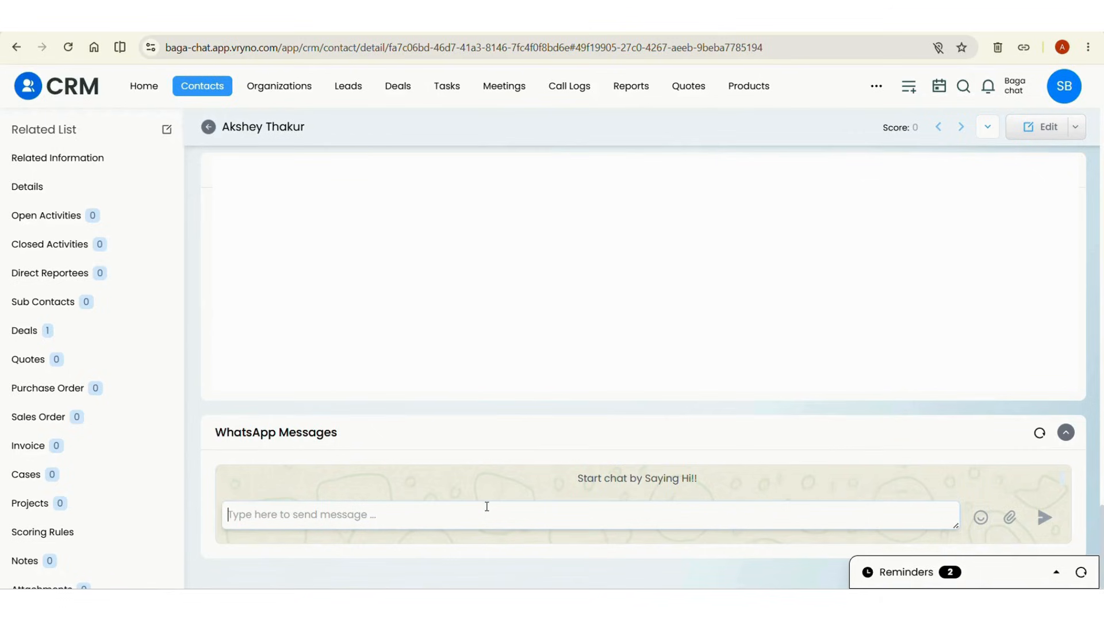
left_click(1011, 520)
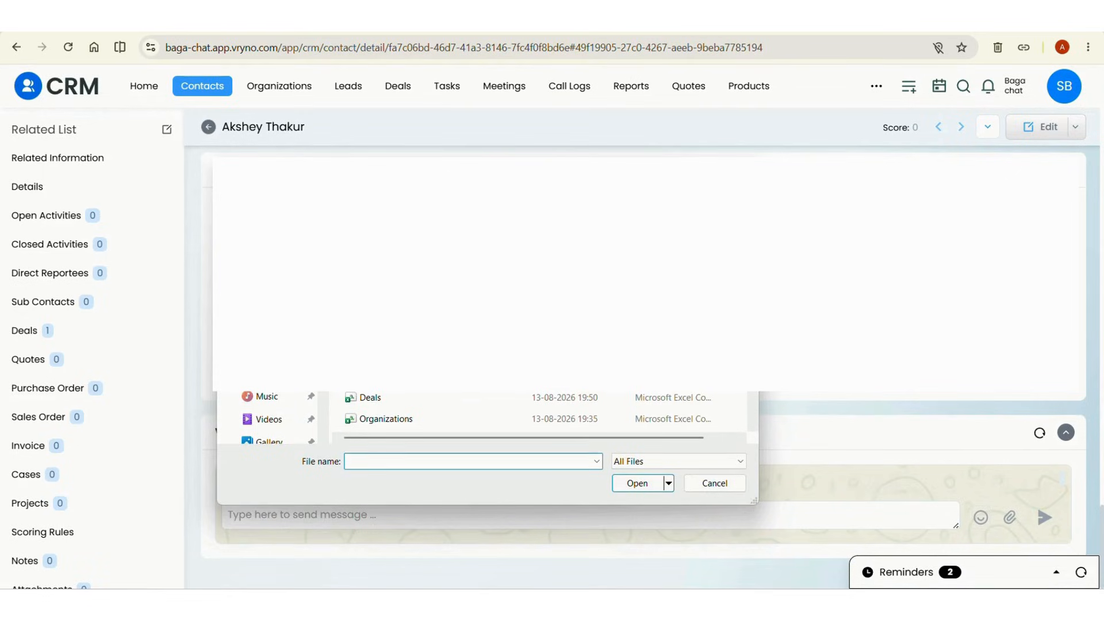
key("Escape")
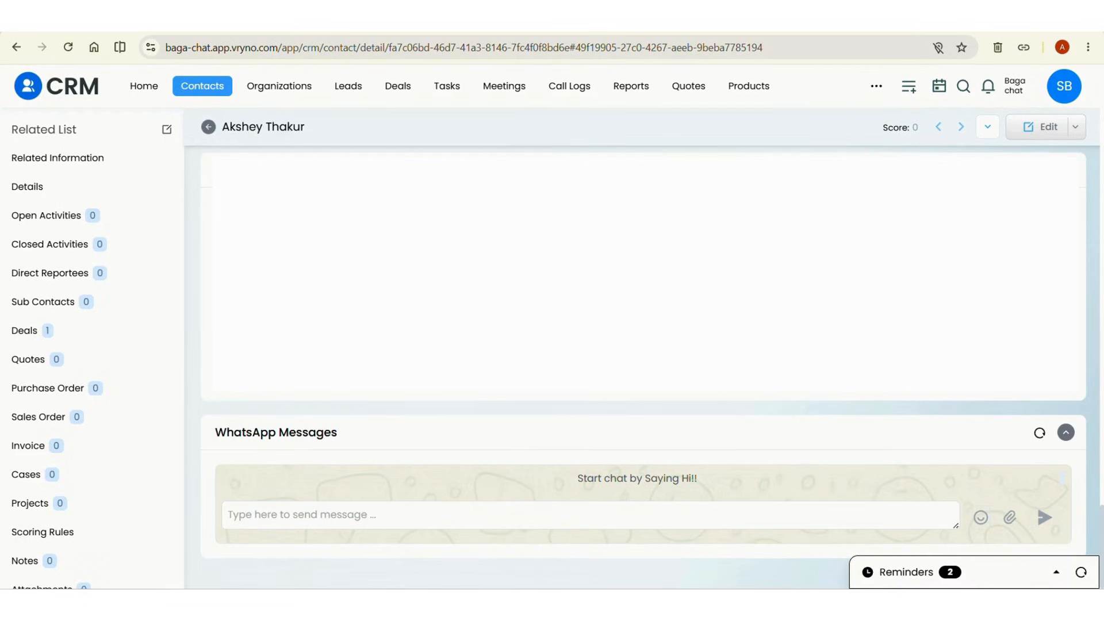
Step: Try to send the message "Hi" in the contact's WhatsApp chat and dismiss the notice
left_click(412, 514)
type("H")
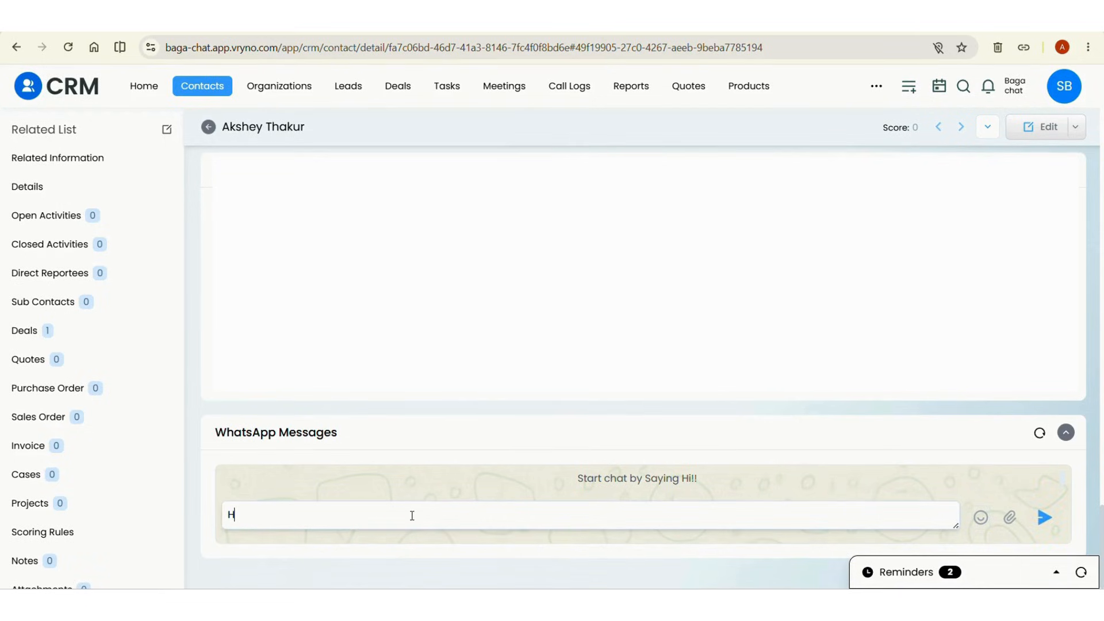
type("i")
left_click(1045, 517)
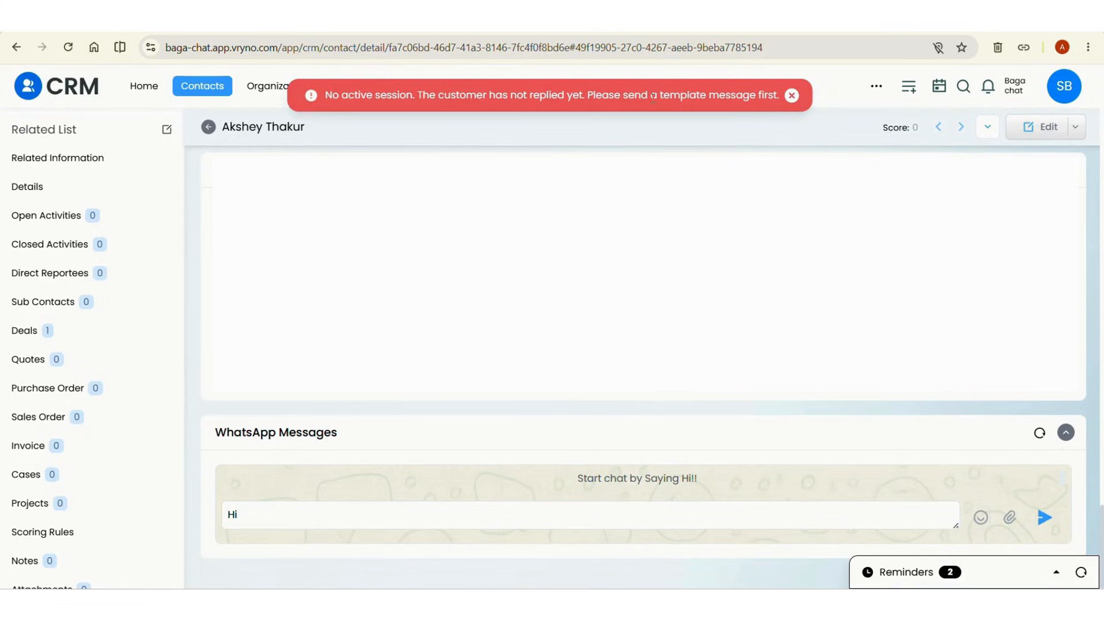
left_click(792, 95)
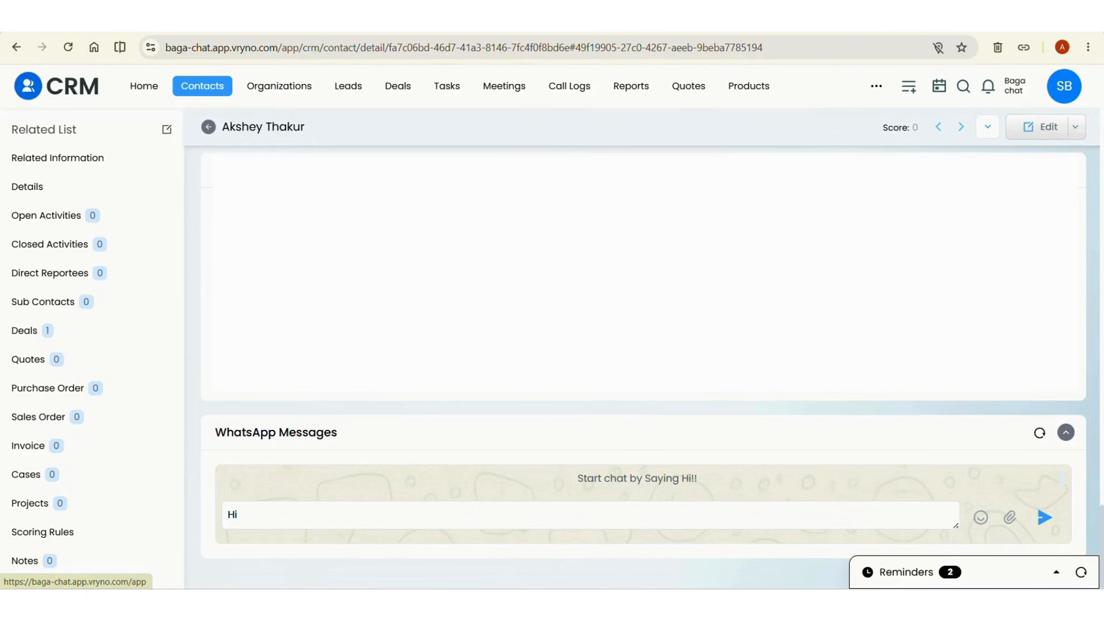
Step: Return to the contacts list, select the fifth and sixth contacts and start a business message to both
left_click(208, 128)
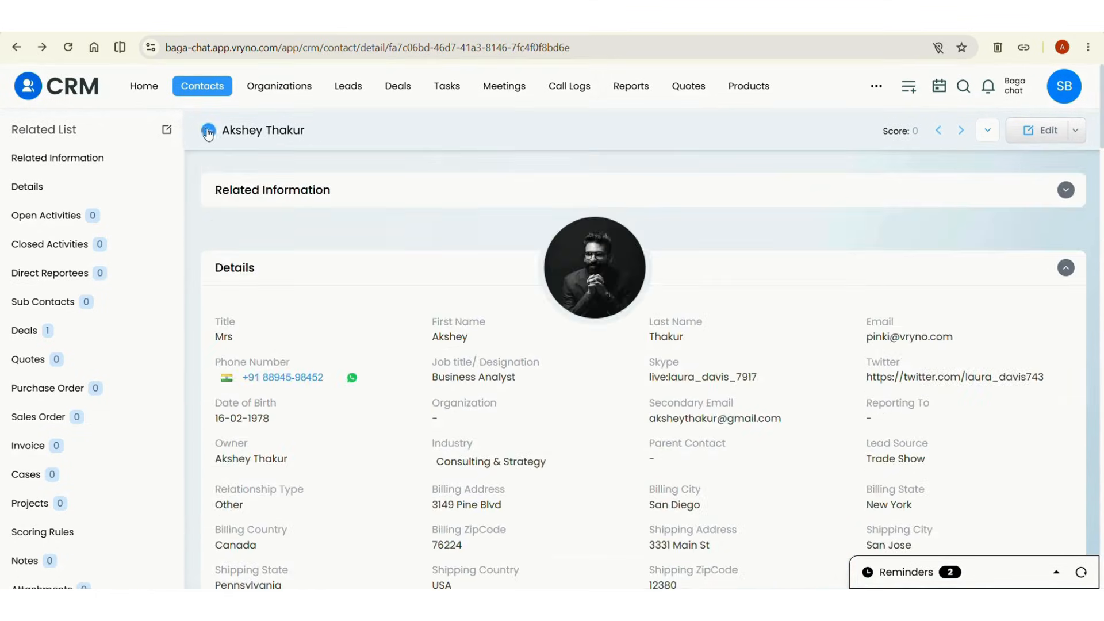
left_click(203, 88)
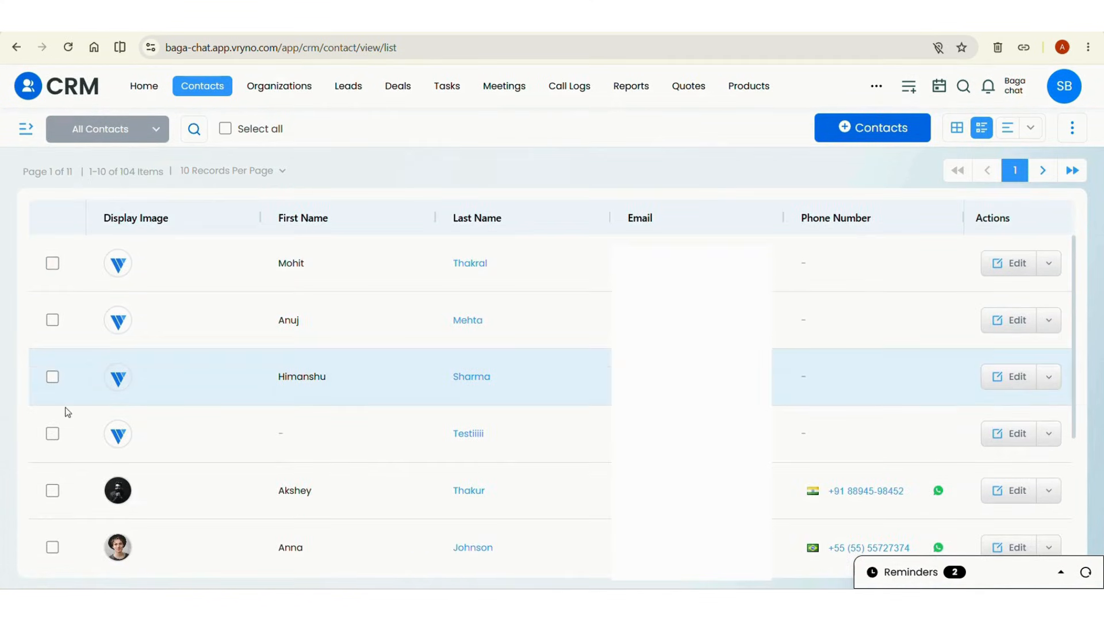
left_click(52, 491)
scroll(52, 477, "down", 2)
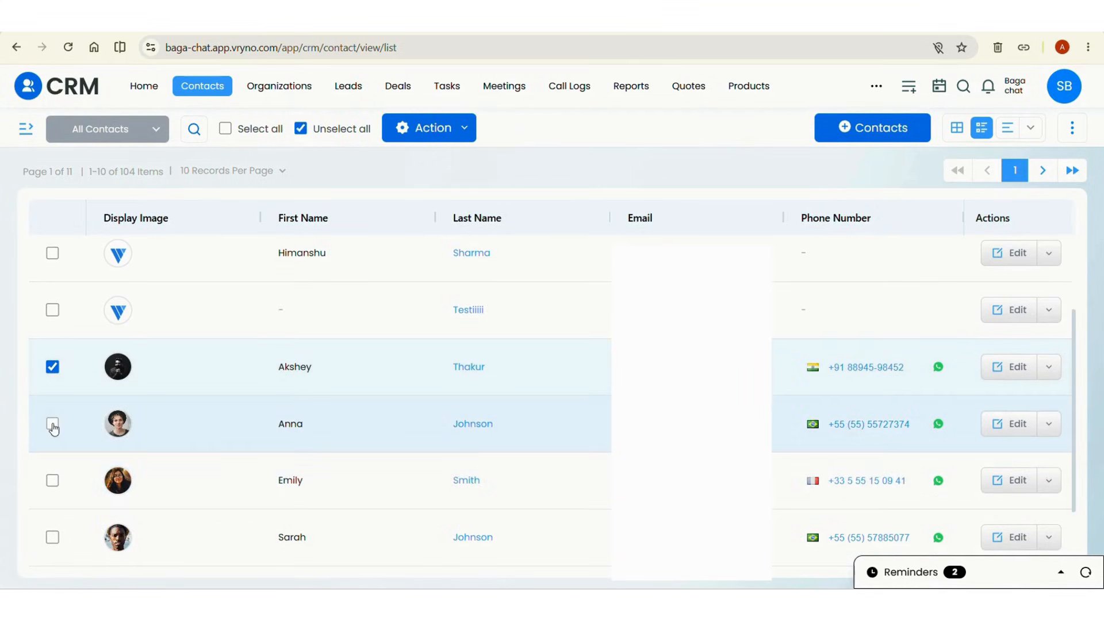
left_click(52, 424)
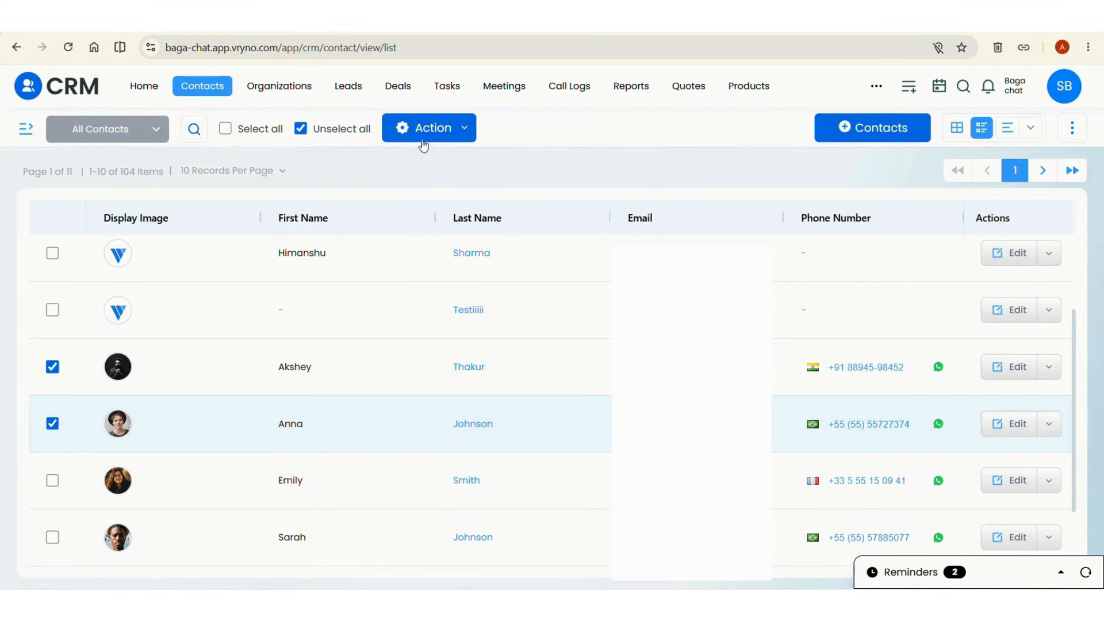
left_click(465, 135)
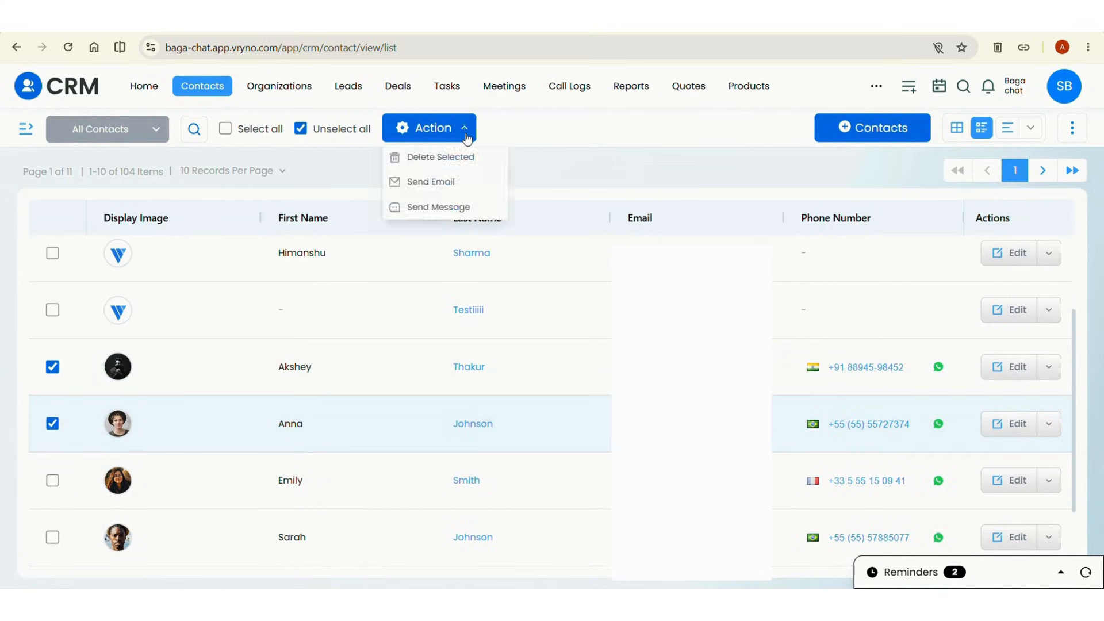
left_click(448, 208)
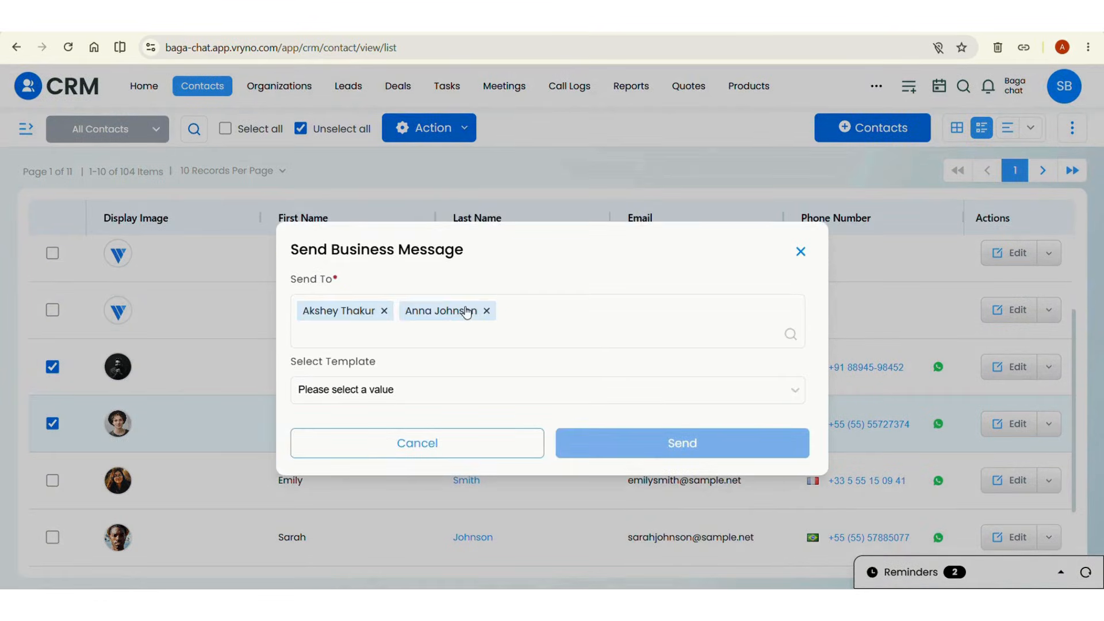
Step: Choose the text_message template, cancel the business message and clear the contact selection
left_click(528, 389)
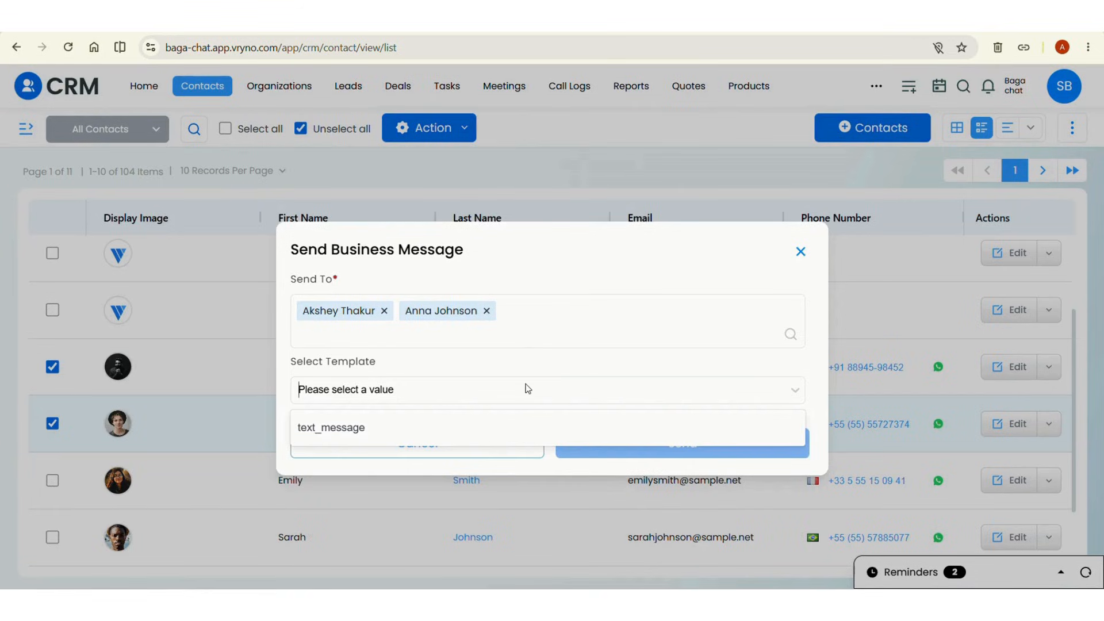
left_click(509, 436)
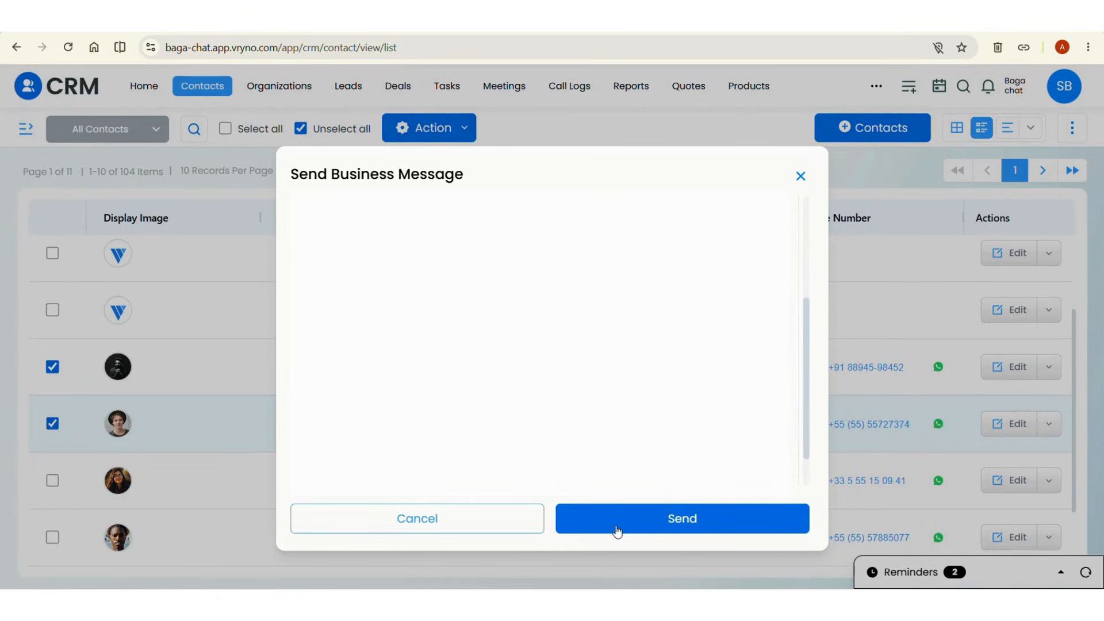
left_click(517, 531)
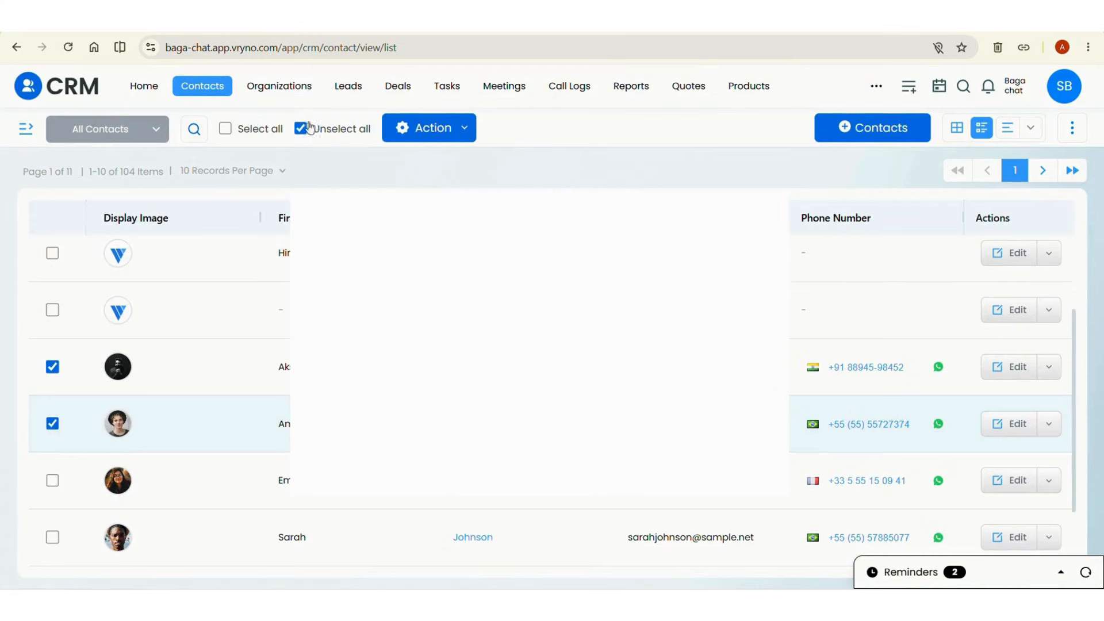
left_click(302, 129)
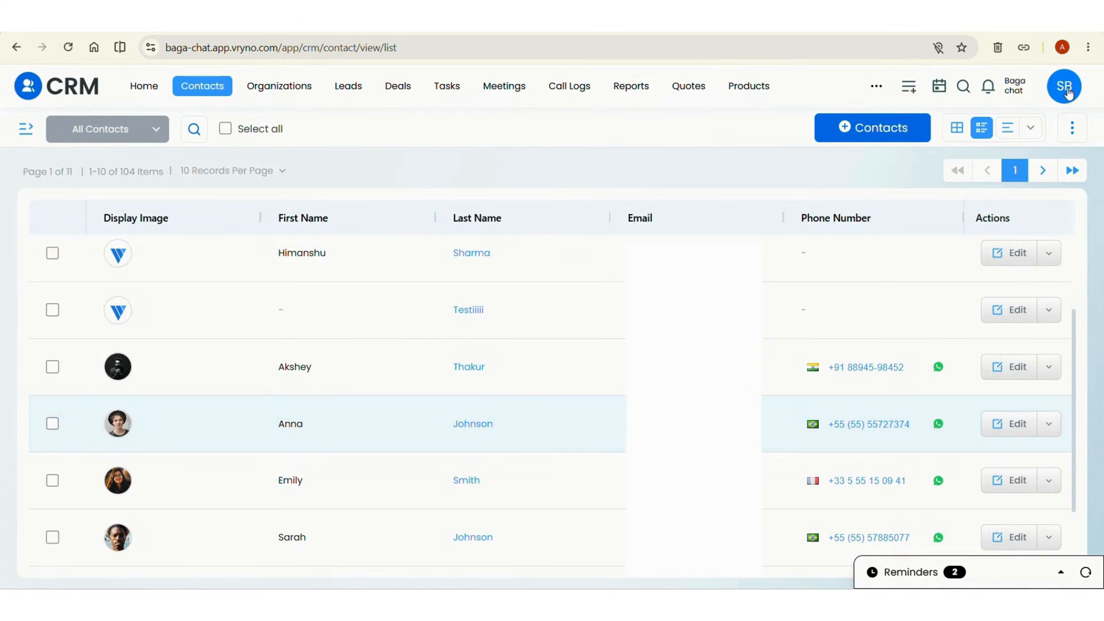
Step: Open the automation actions list in the CRM settings
left_click(1064, 87)
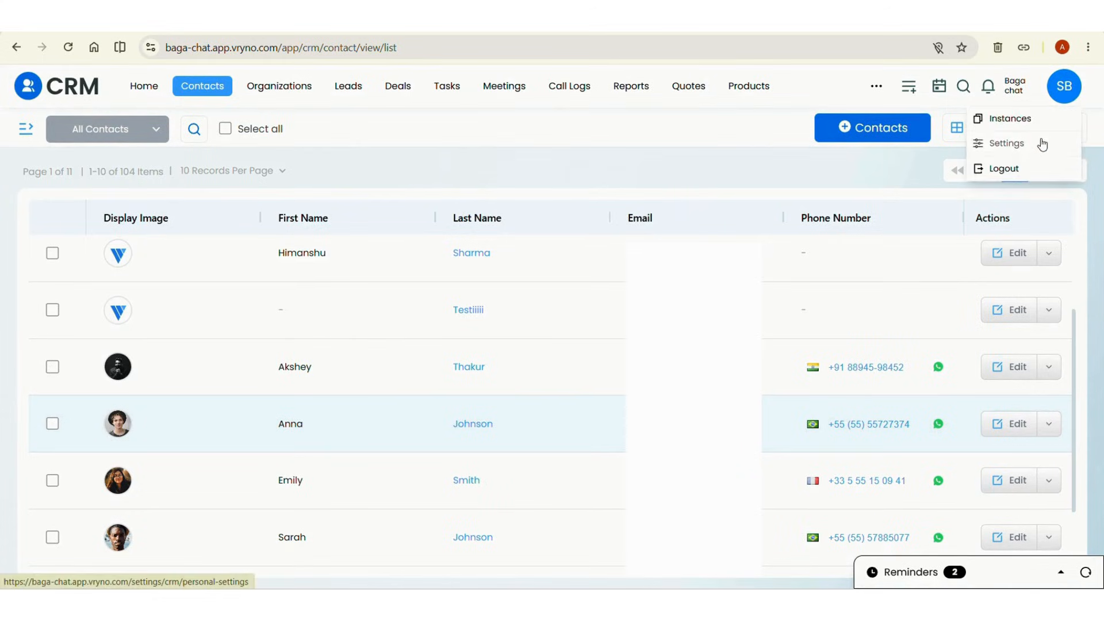
left_click(1040, 140)
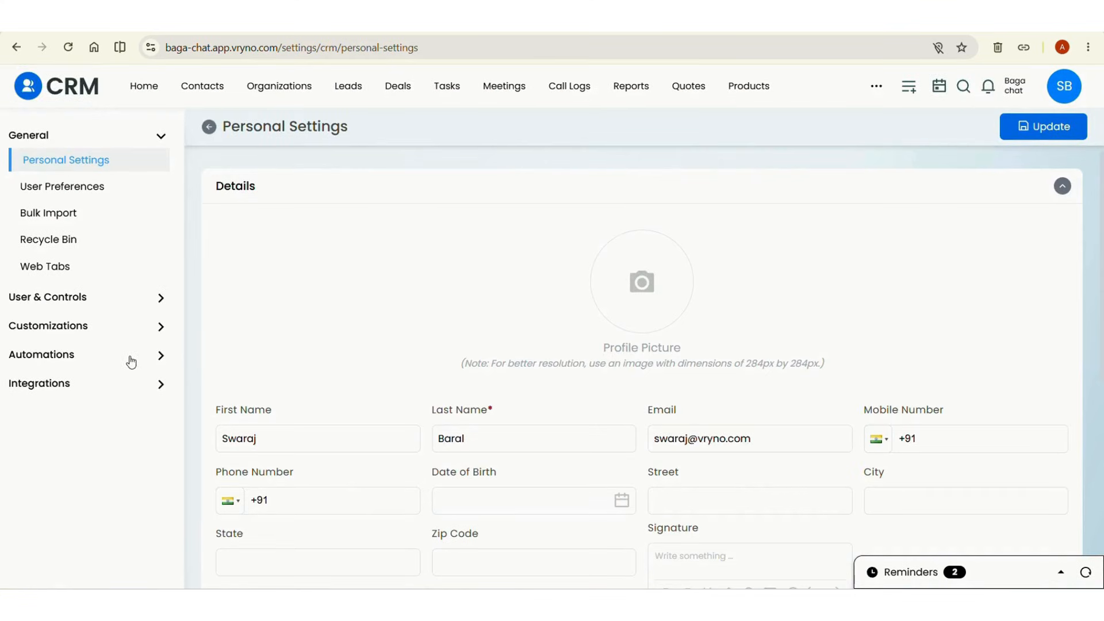
left_click(132, 364)
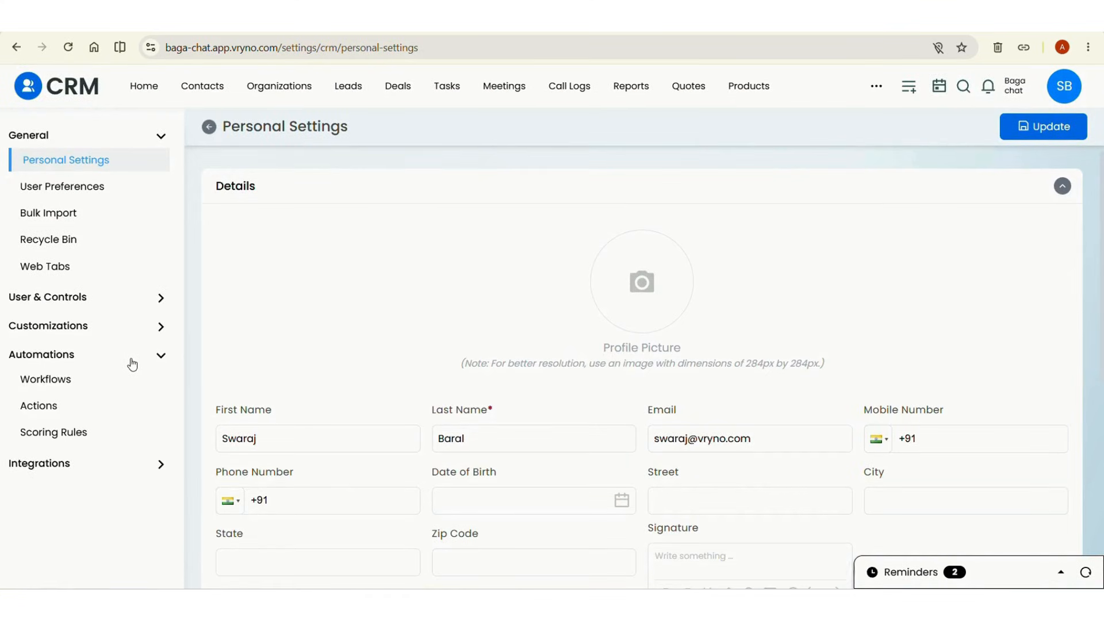
left_click(88, 407)
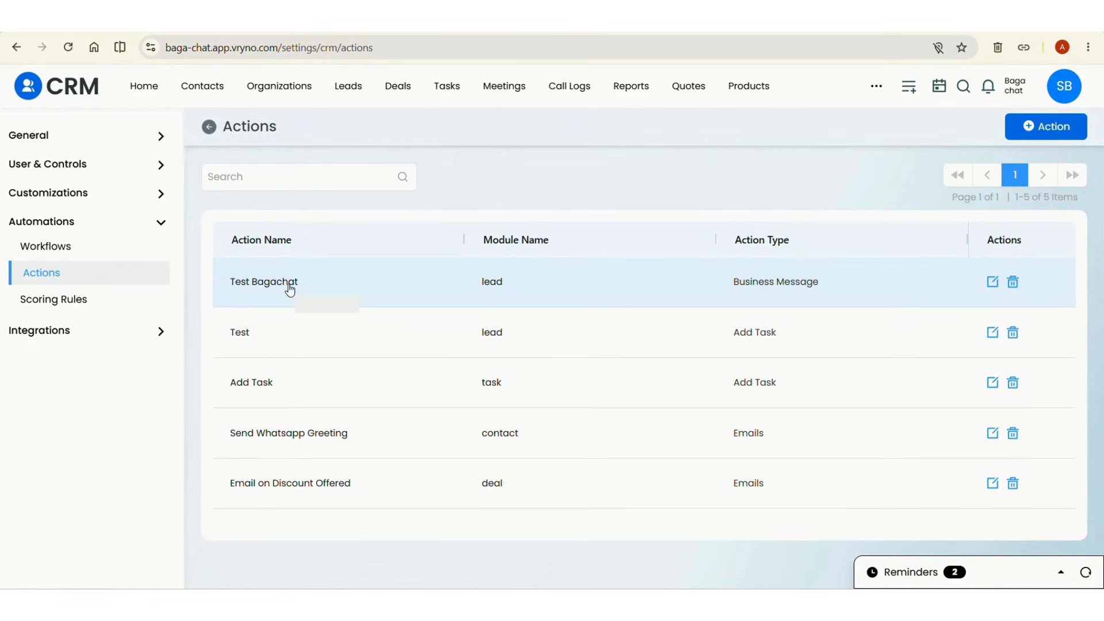
Step: Open the Test Bagachat action for editing, review its name, action type and message template, and save it
left_click(993, 285)
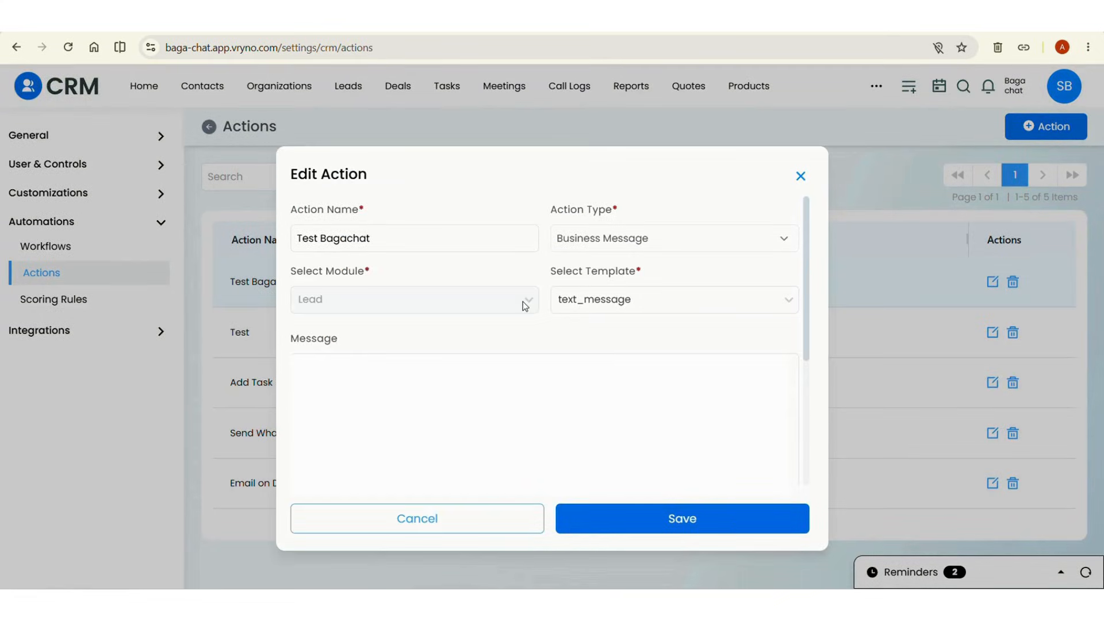
triple_click(387, 234)
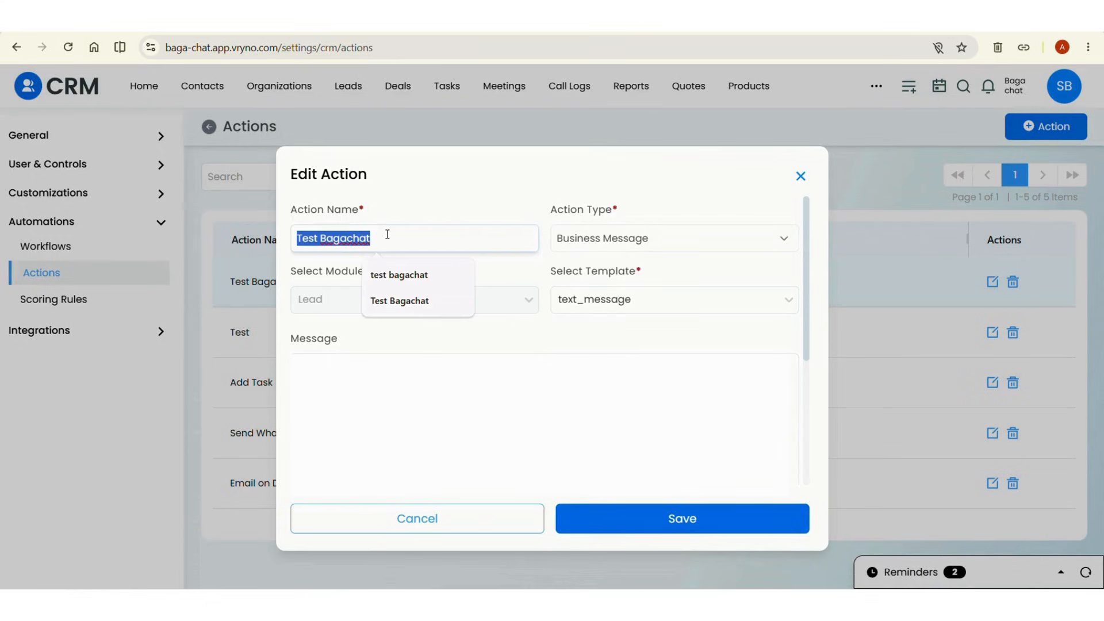
left_click(590, 237)
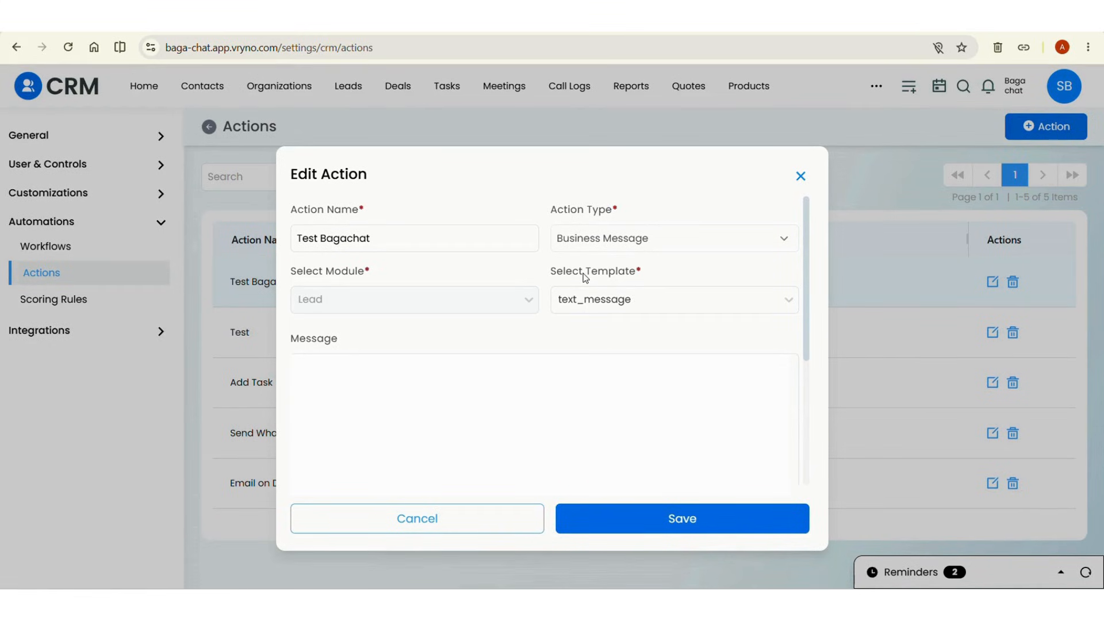
left_click(613, 300)
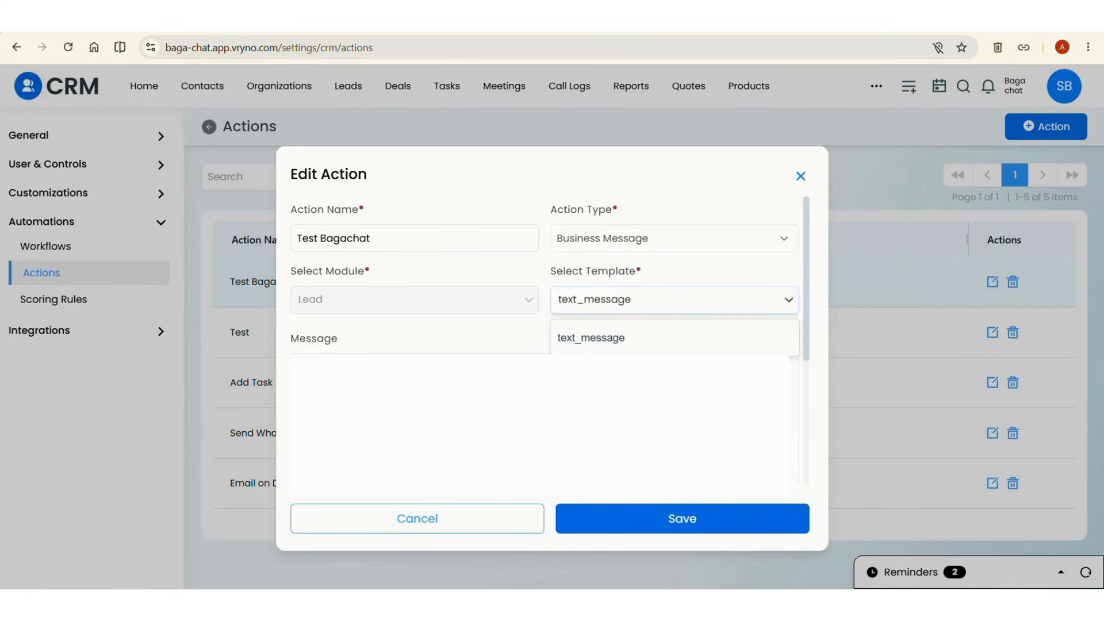
scroll(543, 345, "down", 5)
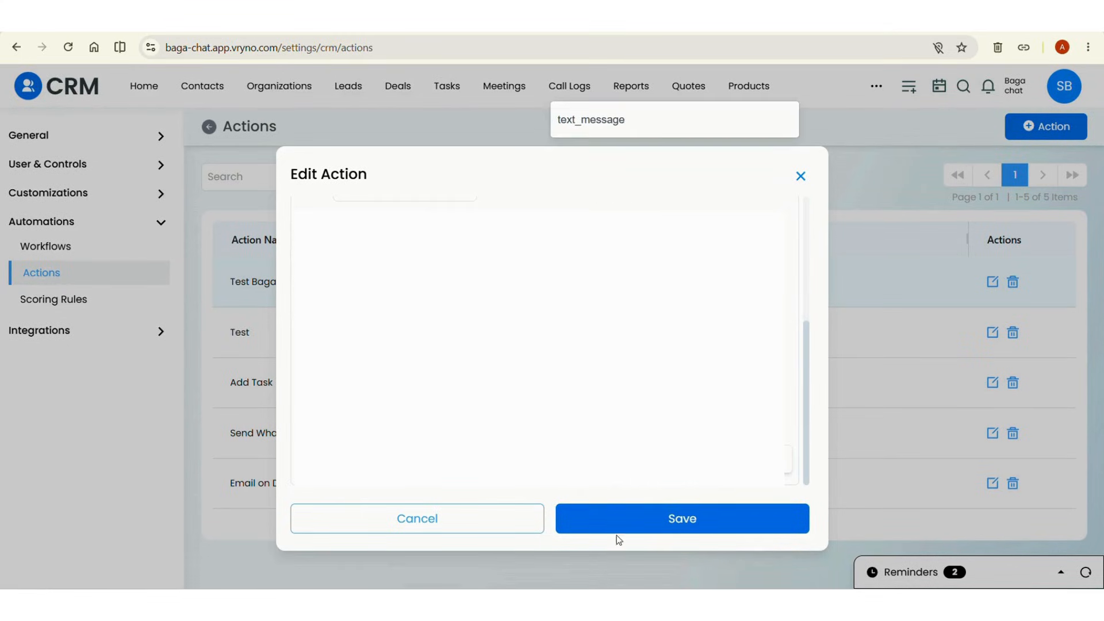
left_click(607, 522)
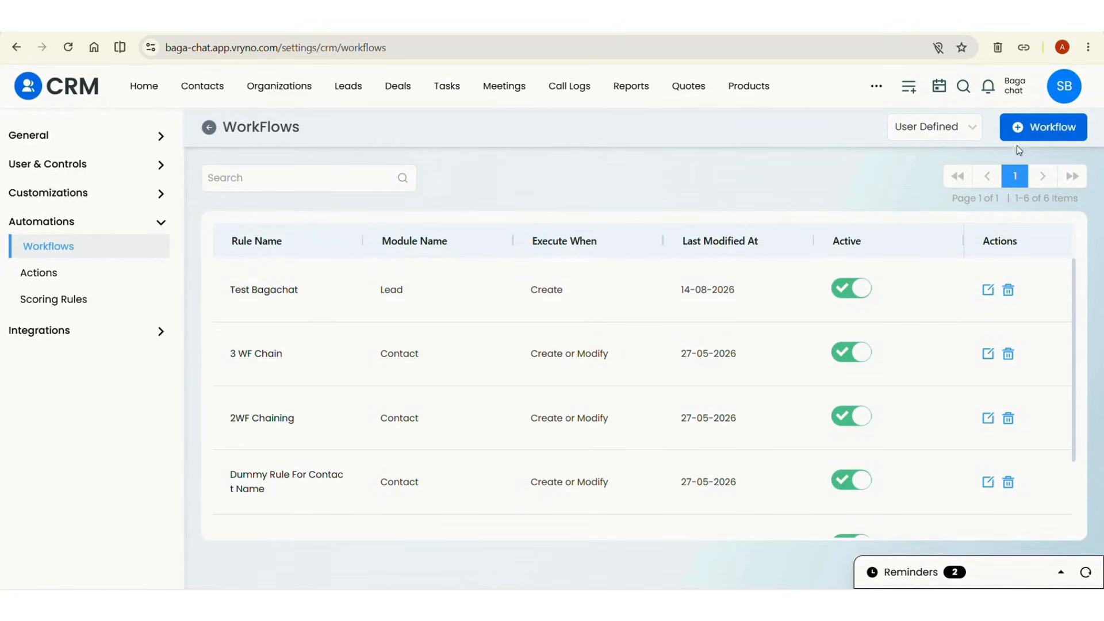
Step: Create a new automation workflow with the rule name "testing"
left_click(1030, 137)
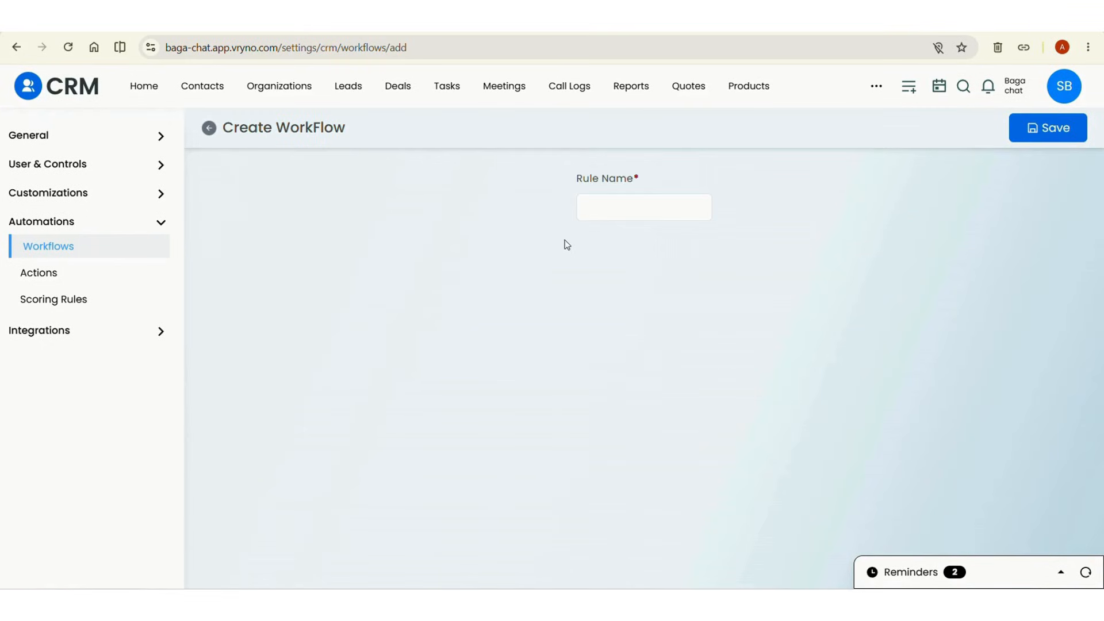
left_click(608, 206)
type("test")
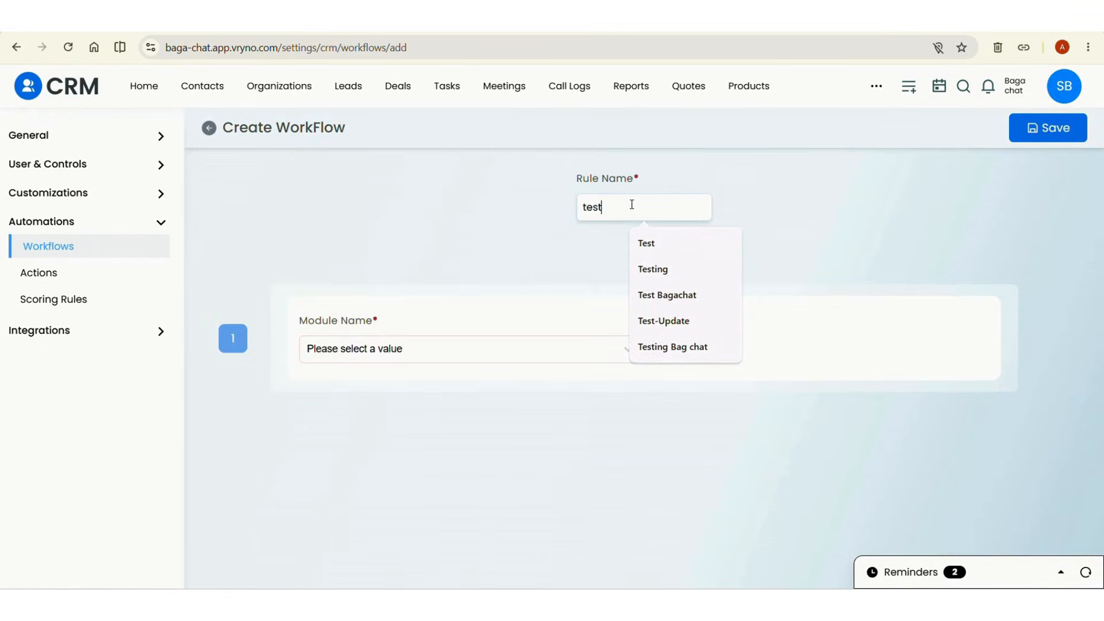
type("ing")
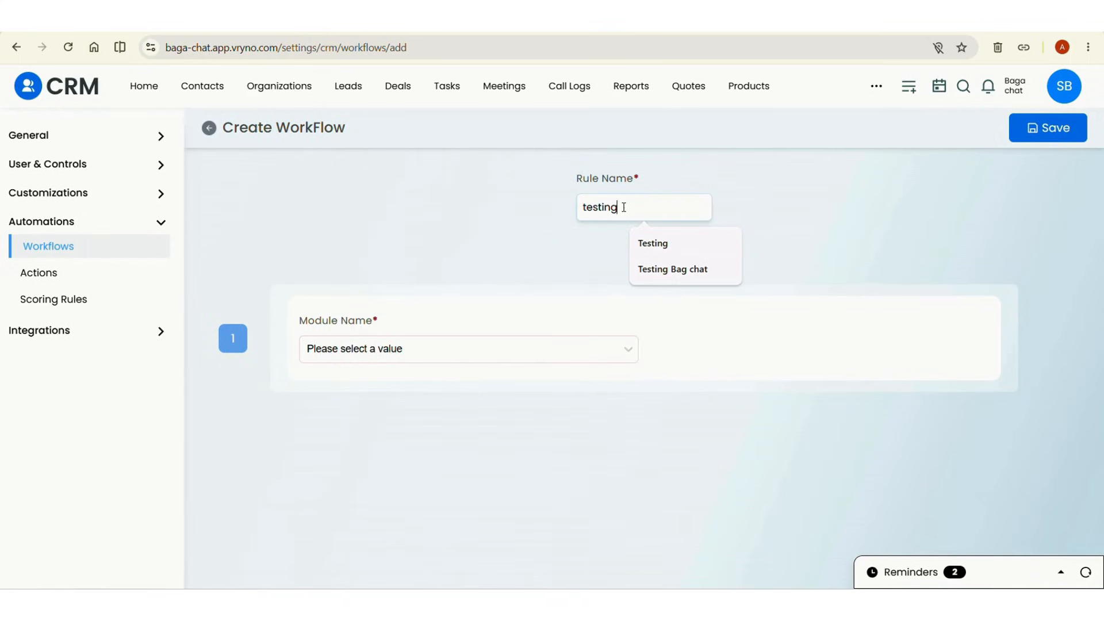
left_click(414, 270)
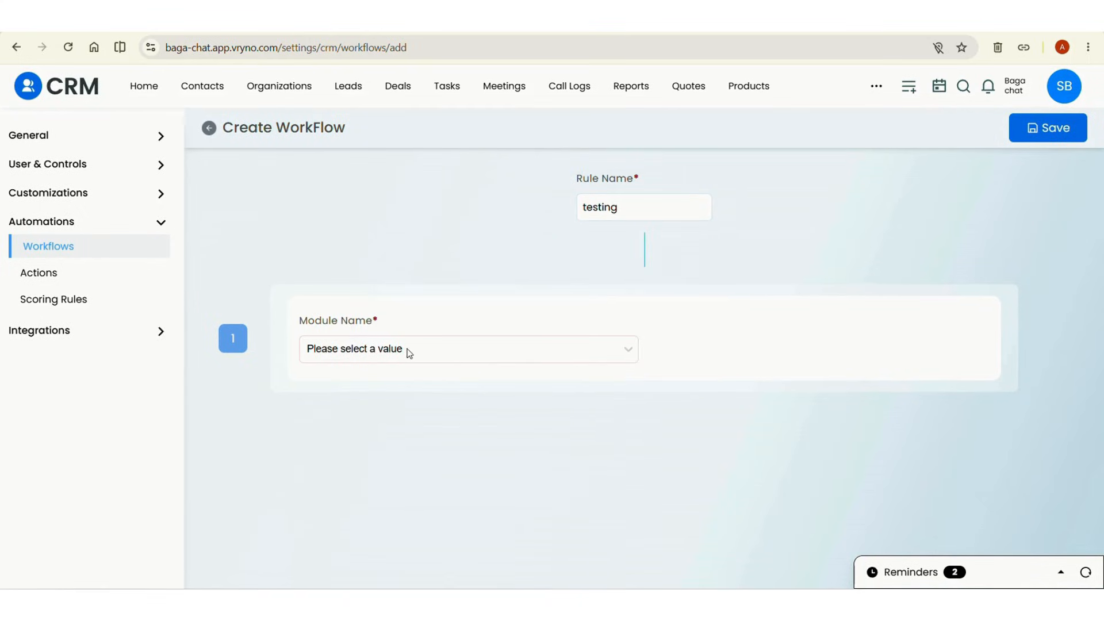
Step: Set the new workflow's module to Lead and go to its trigger options
left_click(409, 350)
left_click(386, 439)
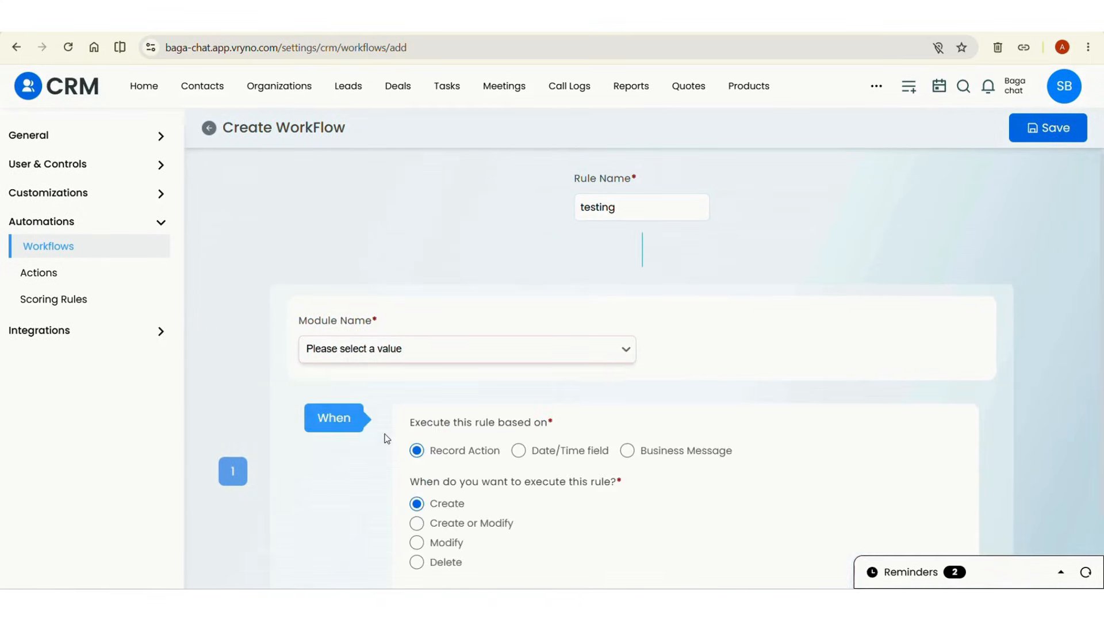
scroll(411, 403, "down", 2)
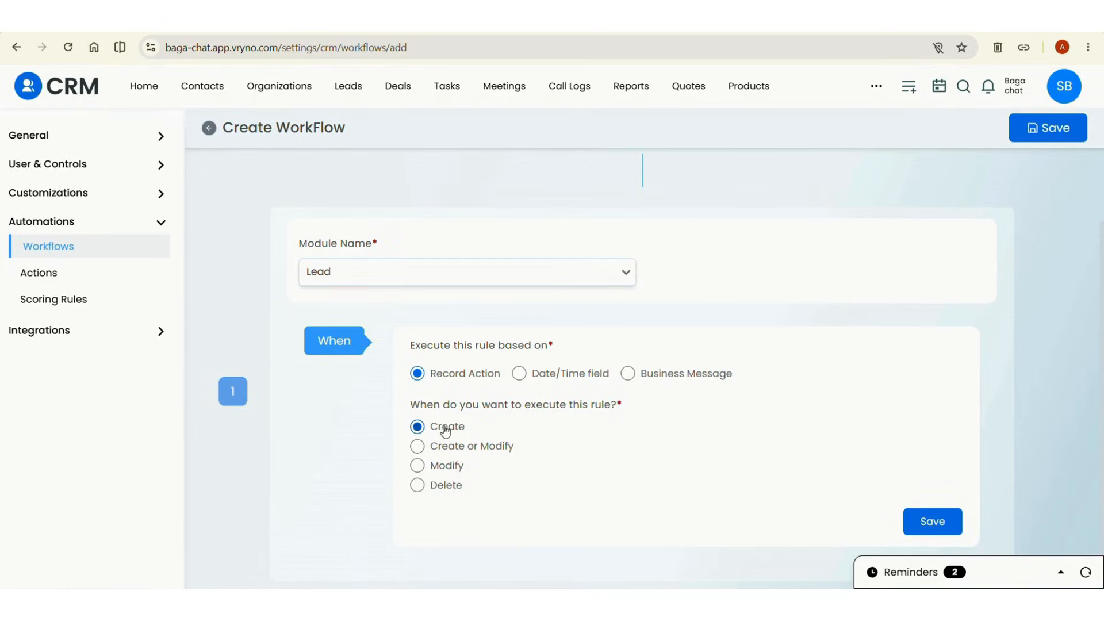
Step: Set the workflow to run when a lead is created and apply its condition to All Lead, saving both settings
left_click(932, 519)
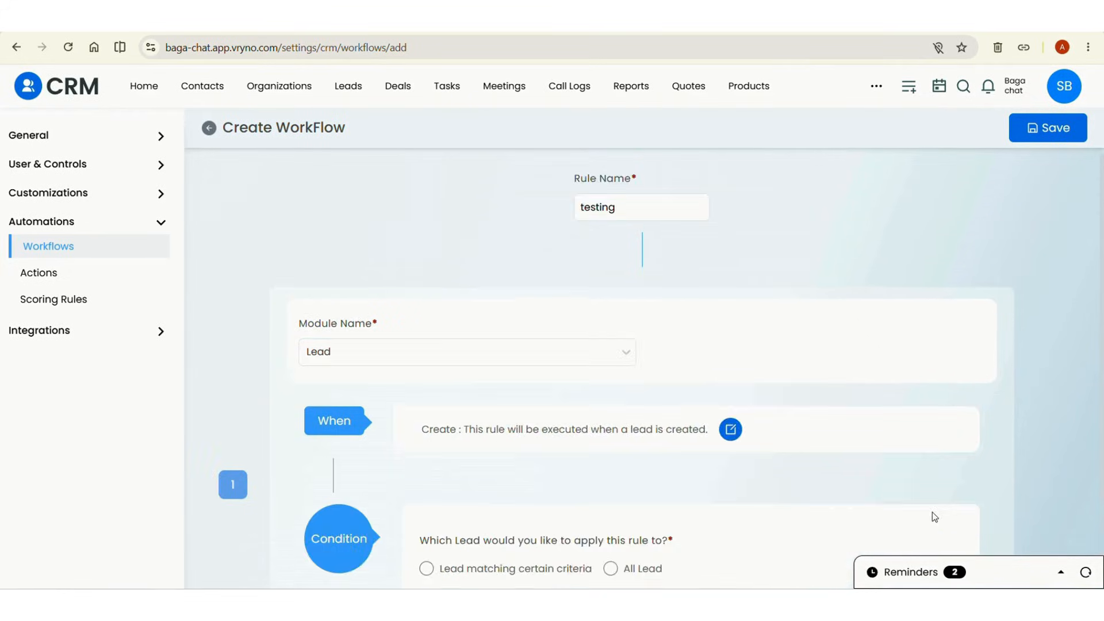
scroll(583, 412, "down", 2)
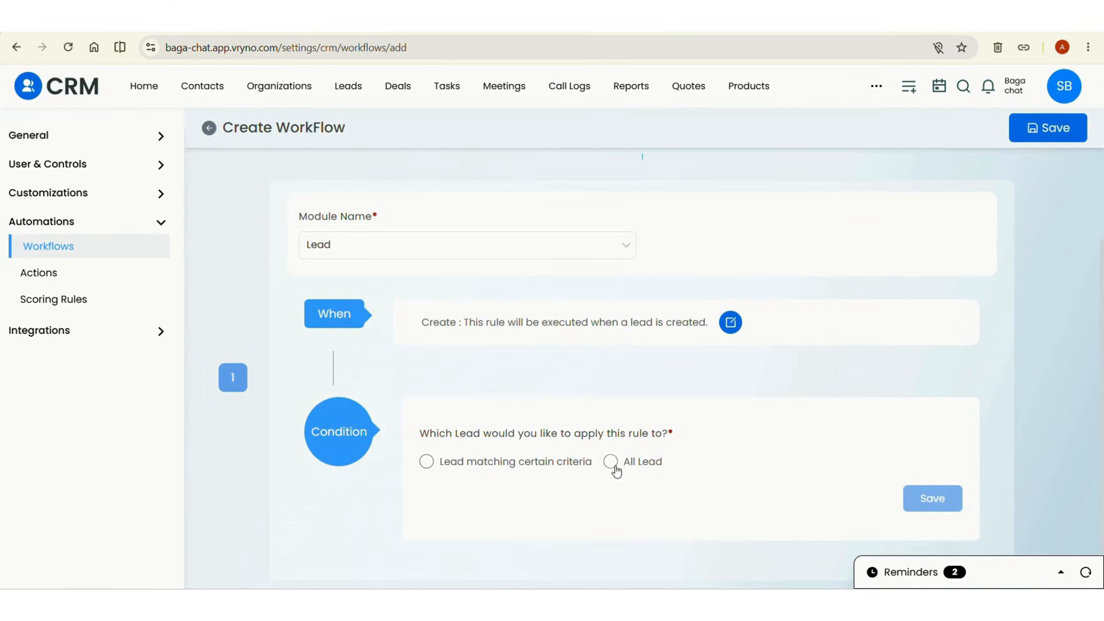
left_click(612, 462)
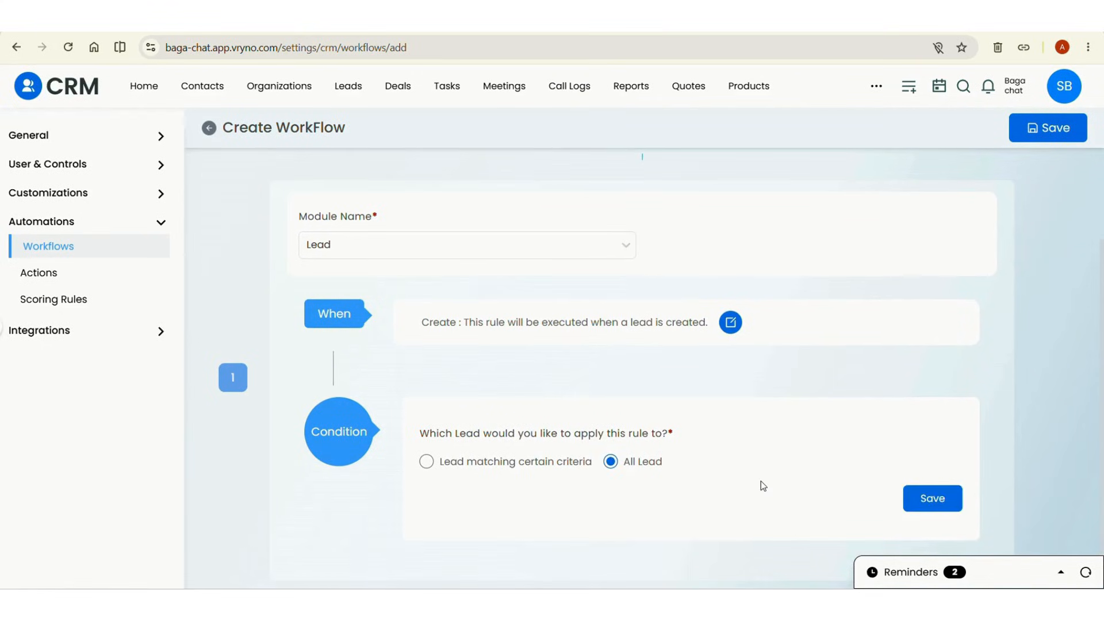
left_click(932, 498)
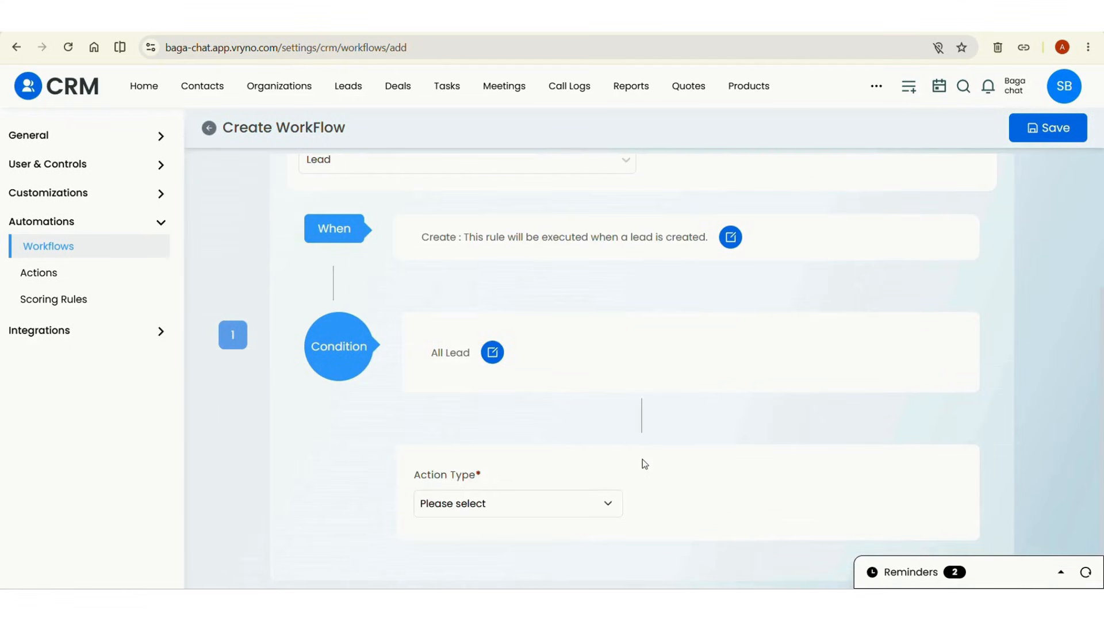
Step: Add a Business Message action using Test Bagachat to the workflow and review its trigger and condition
left_click(591, 503)
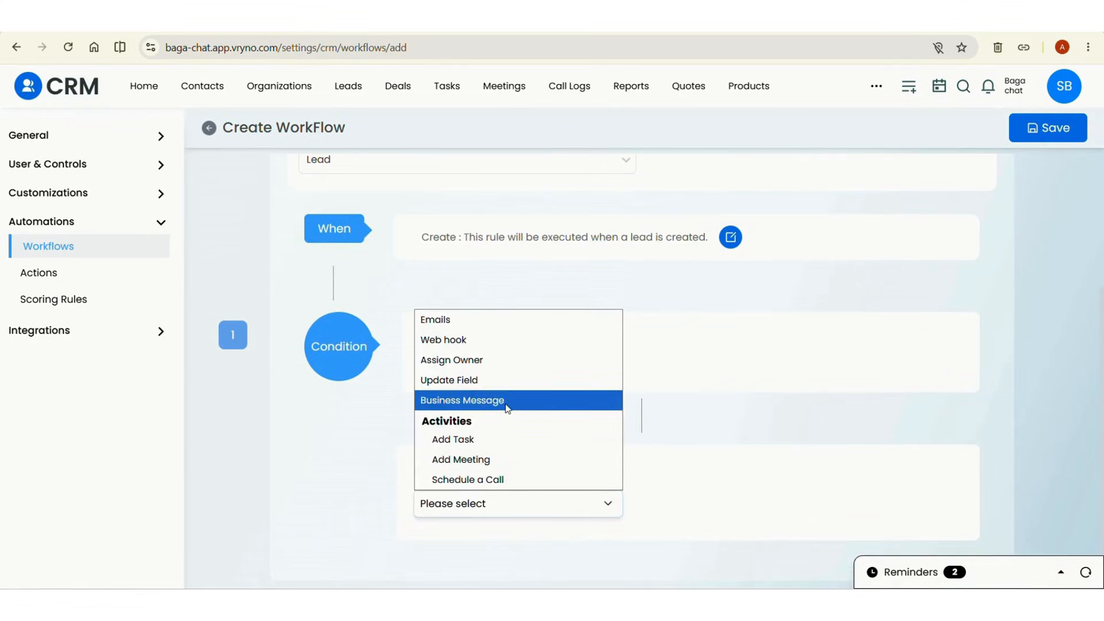
left_click(507, 401)
left_click(756, 501)
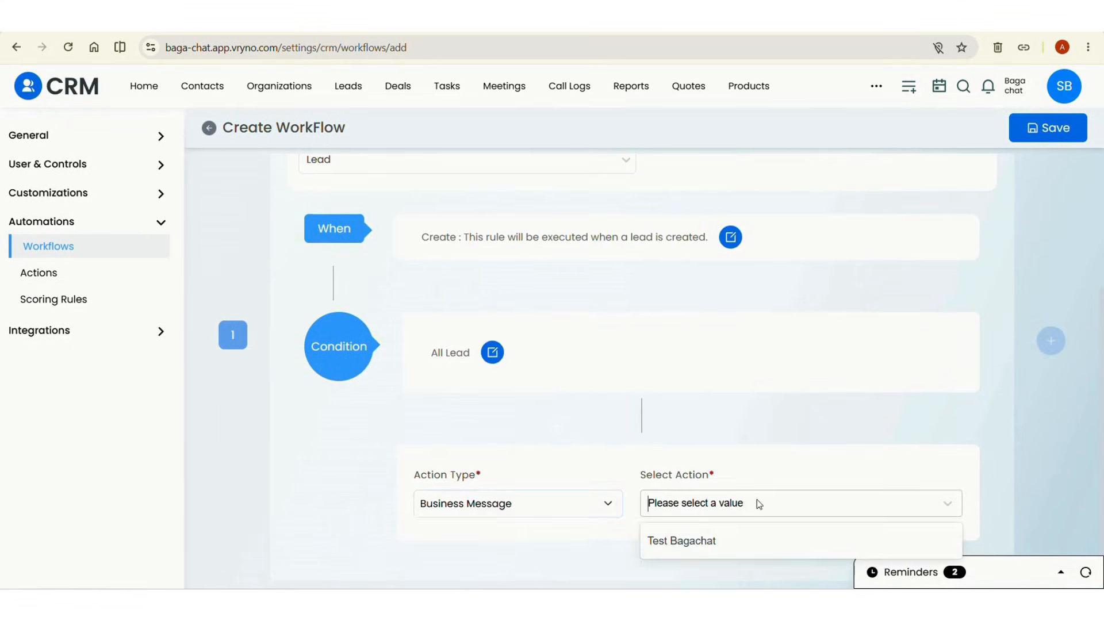
left_click(759, 539)
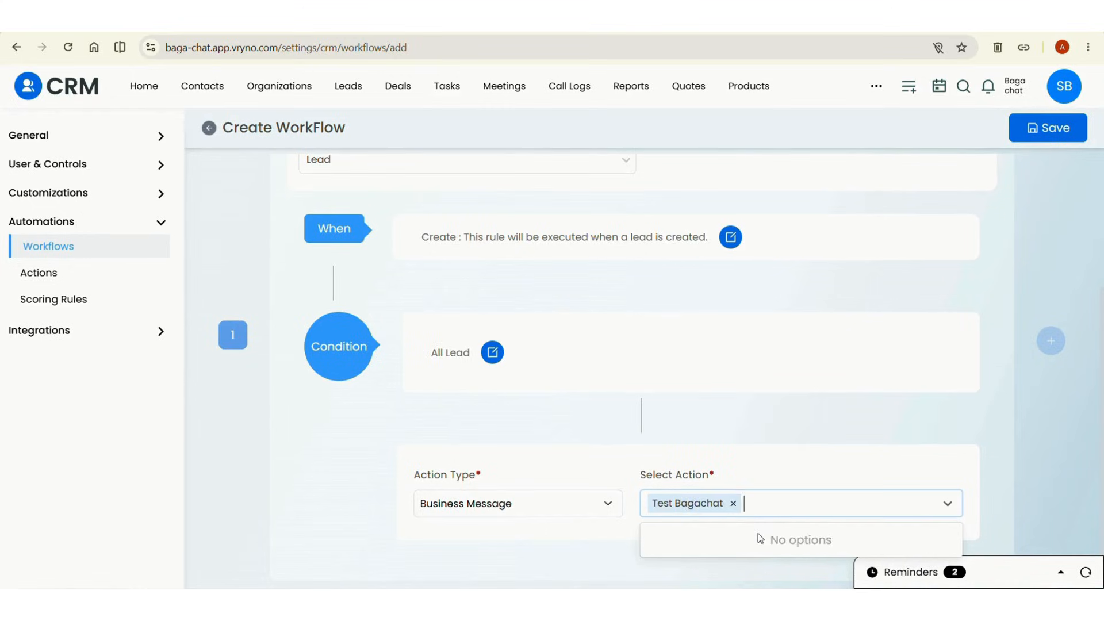
left_click(697, 460)
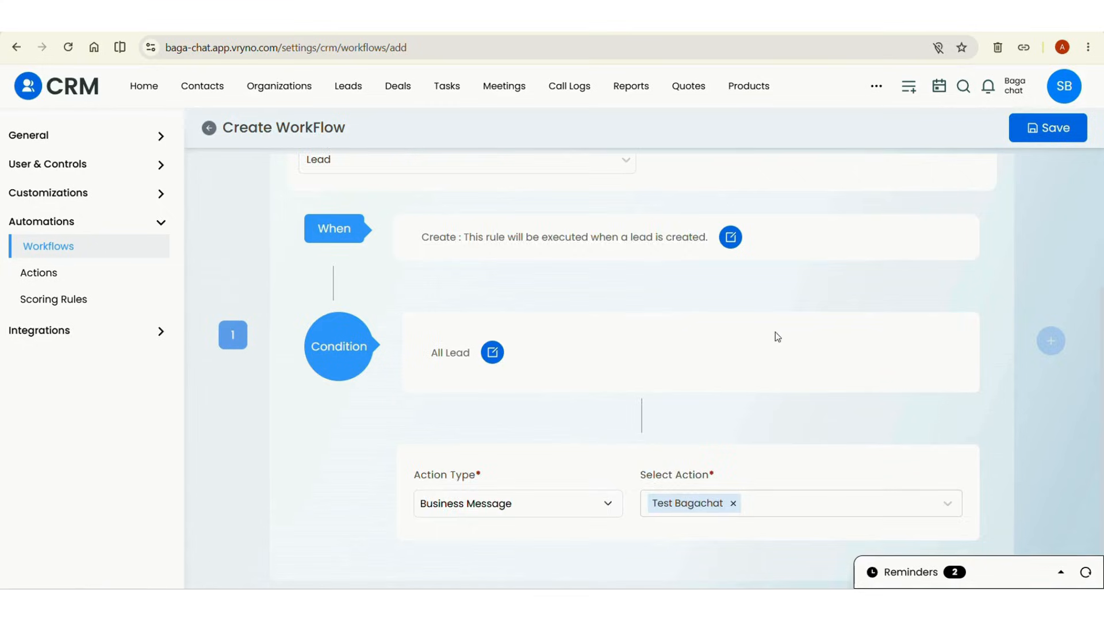
scroll(628, 276, "up", 2)
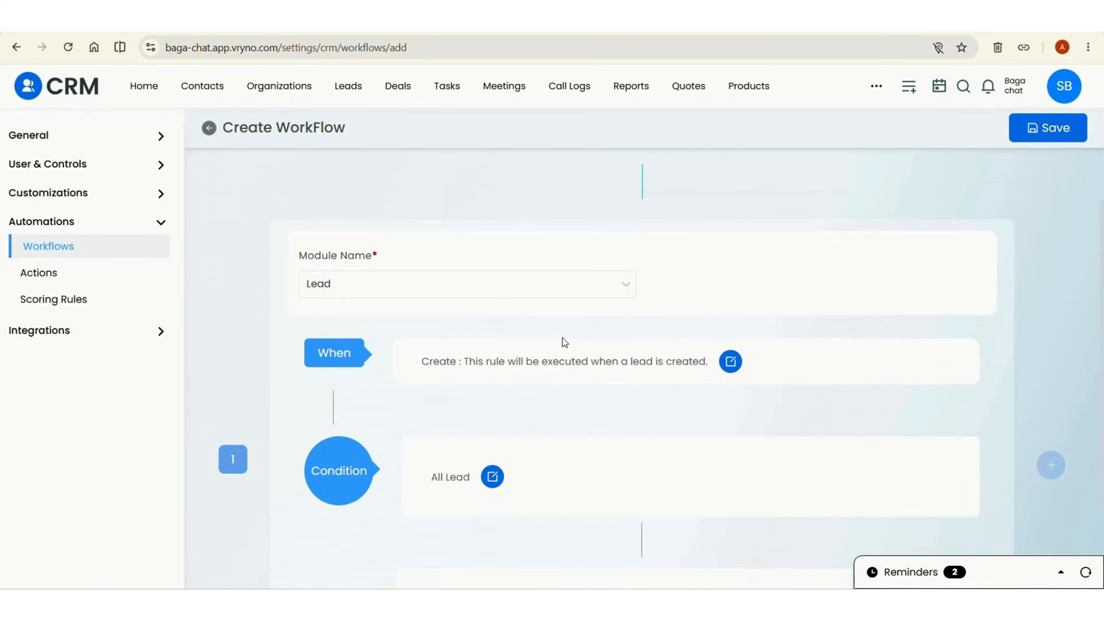
left_click(553, 356)
scroll(519, 419, "down", 2)
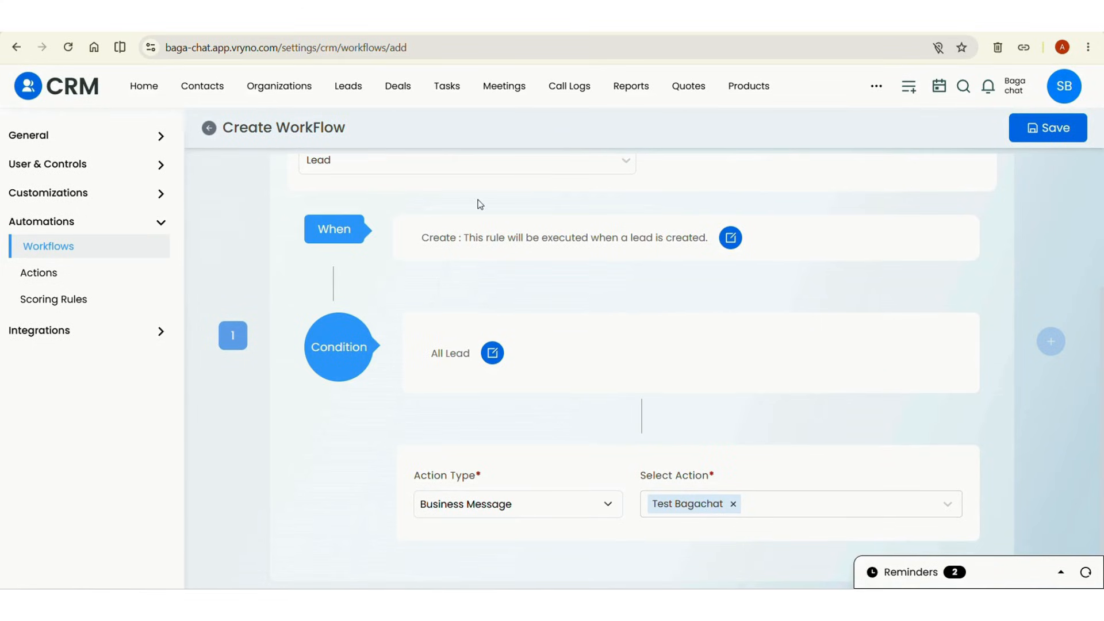
Step: Leave the new workflow without saving and look at the Test Bagachat rule in the workflows list
left_click(209, 130)
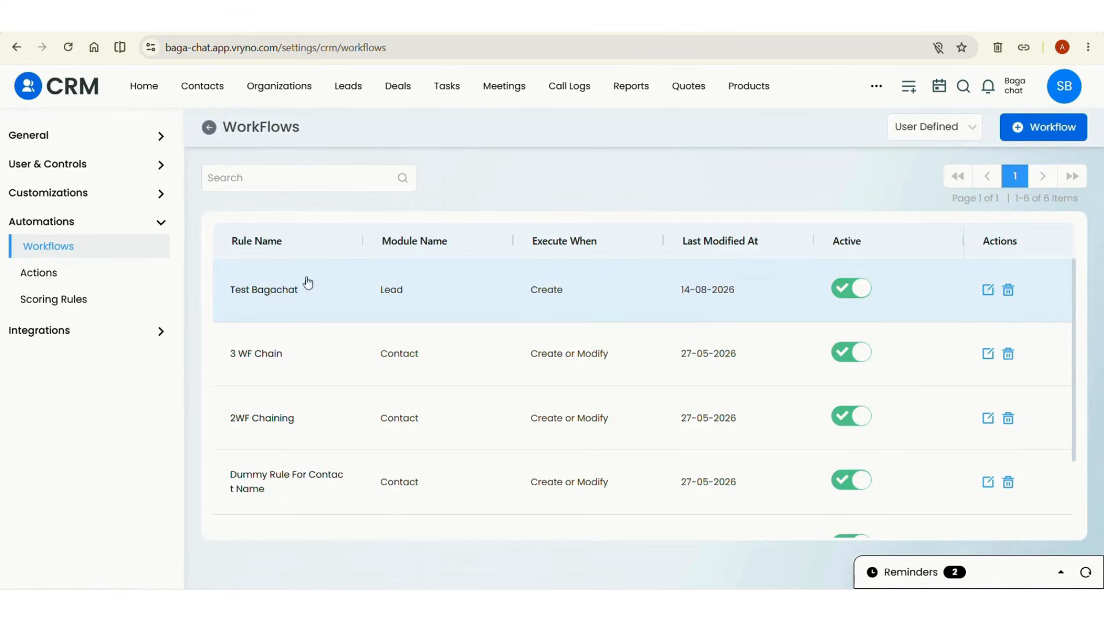
left_click(288, 290)
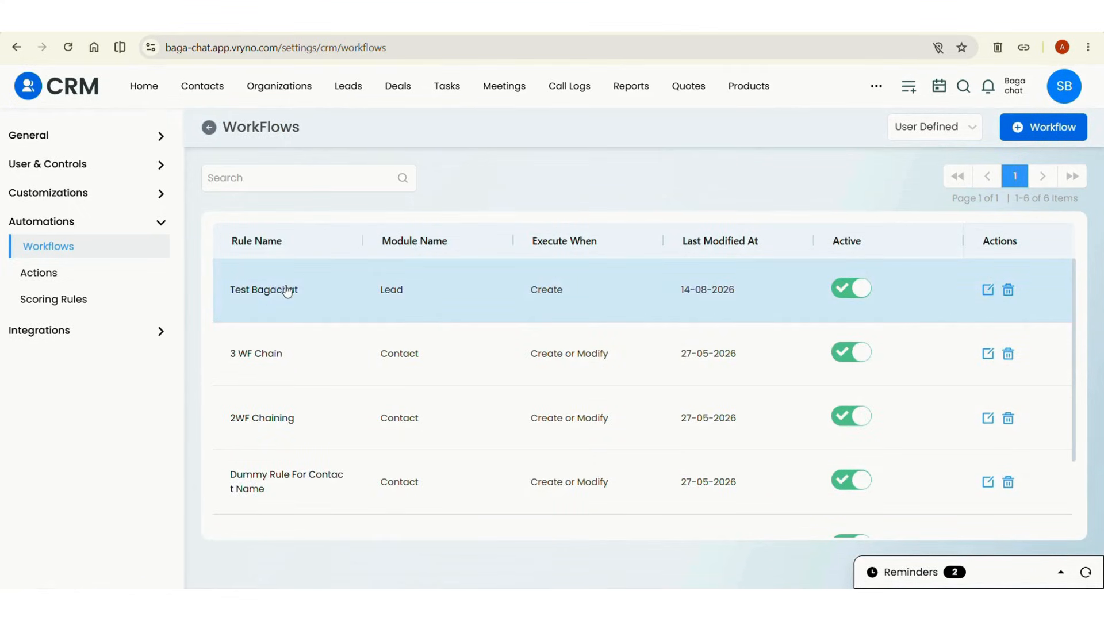
left_click(211, 132)
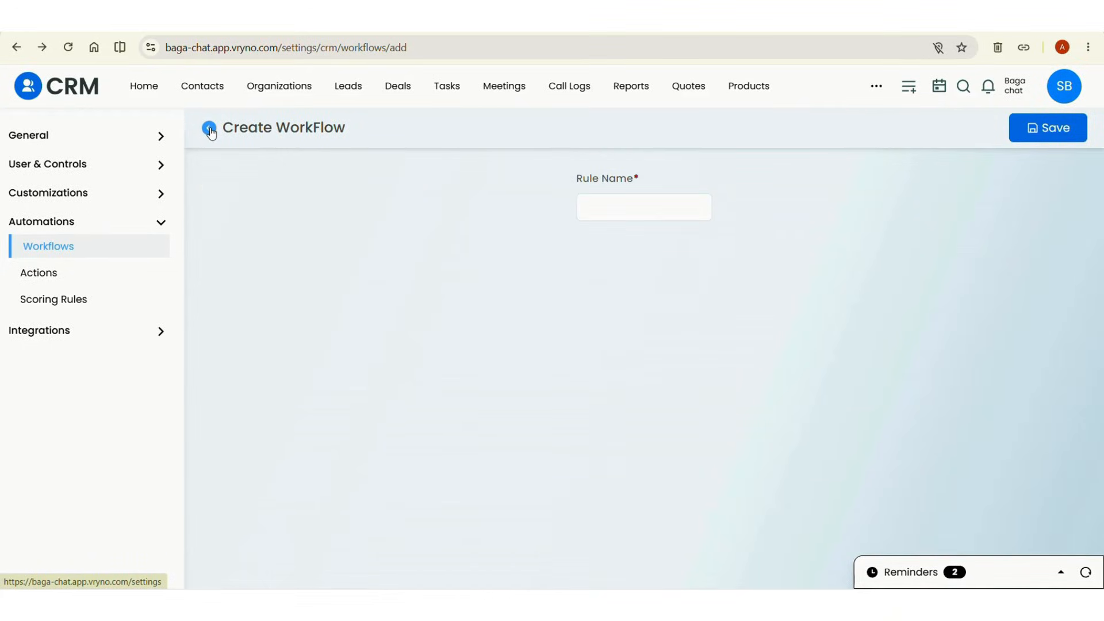
Step: Open the WhatsApp templates in the customization settings and preview the text_message template
left_click(135, 194)
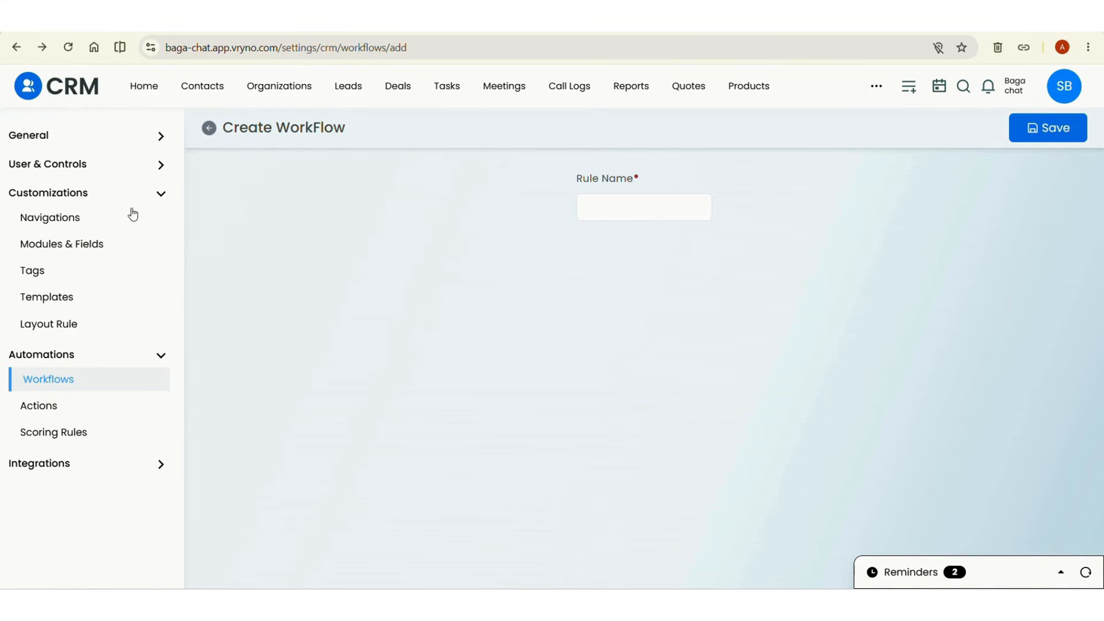
left_click(50, 297)
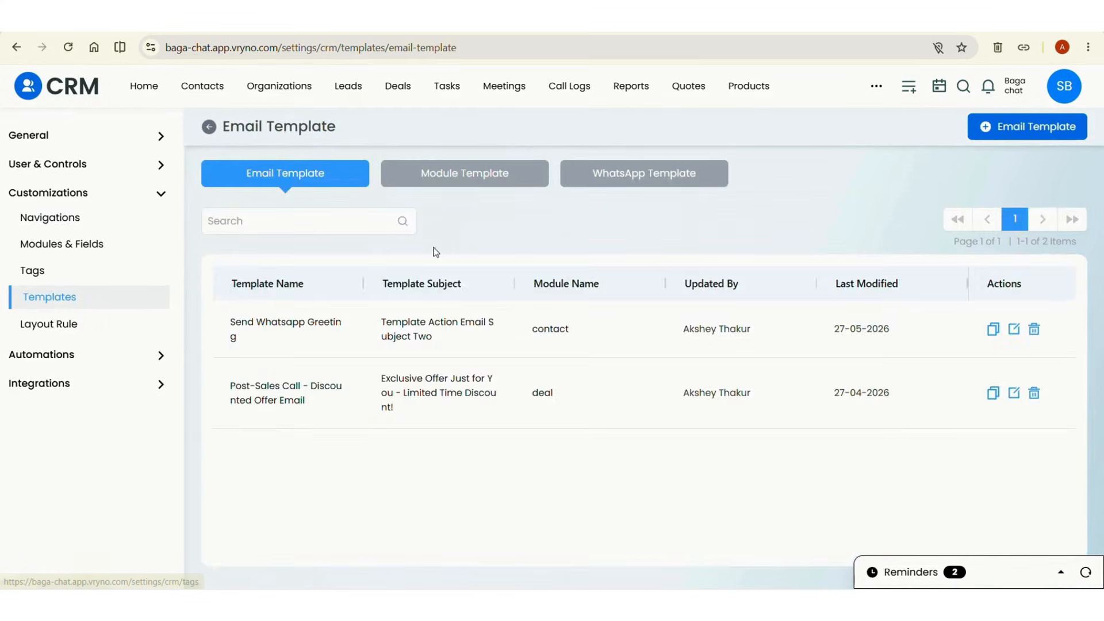
left_click(638, 169)
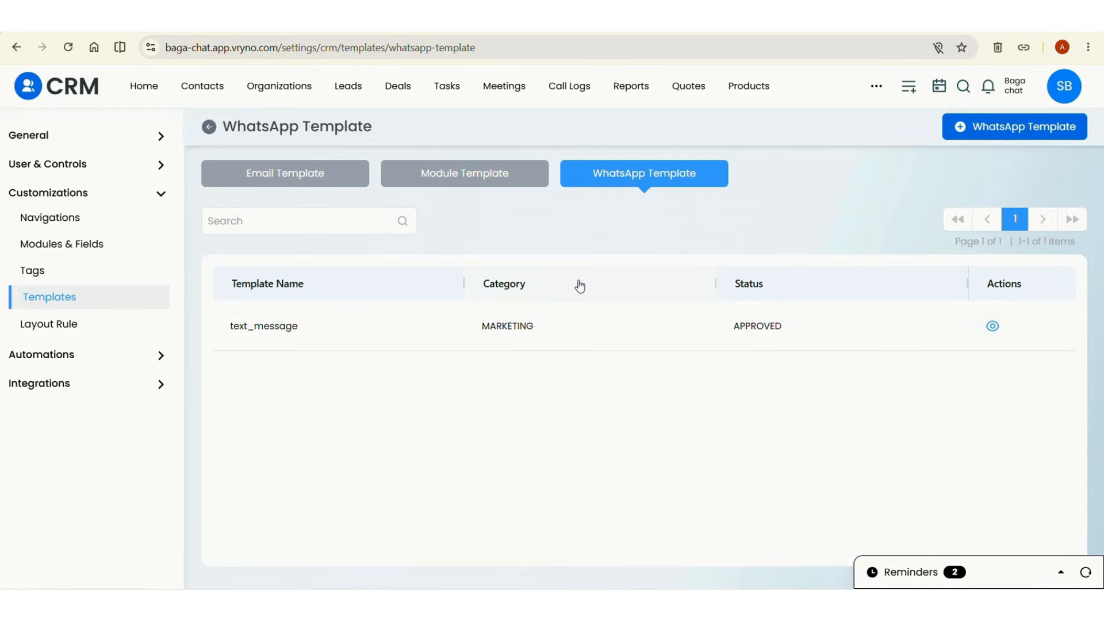
left_click(990, 327)
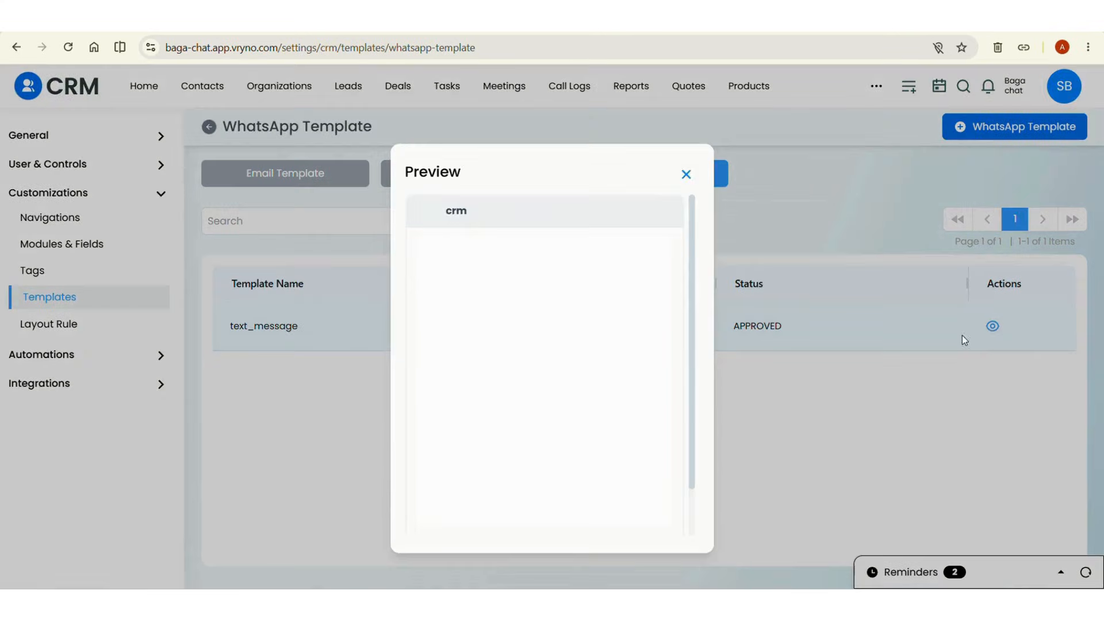
left_click(685, 174)
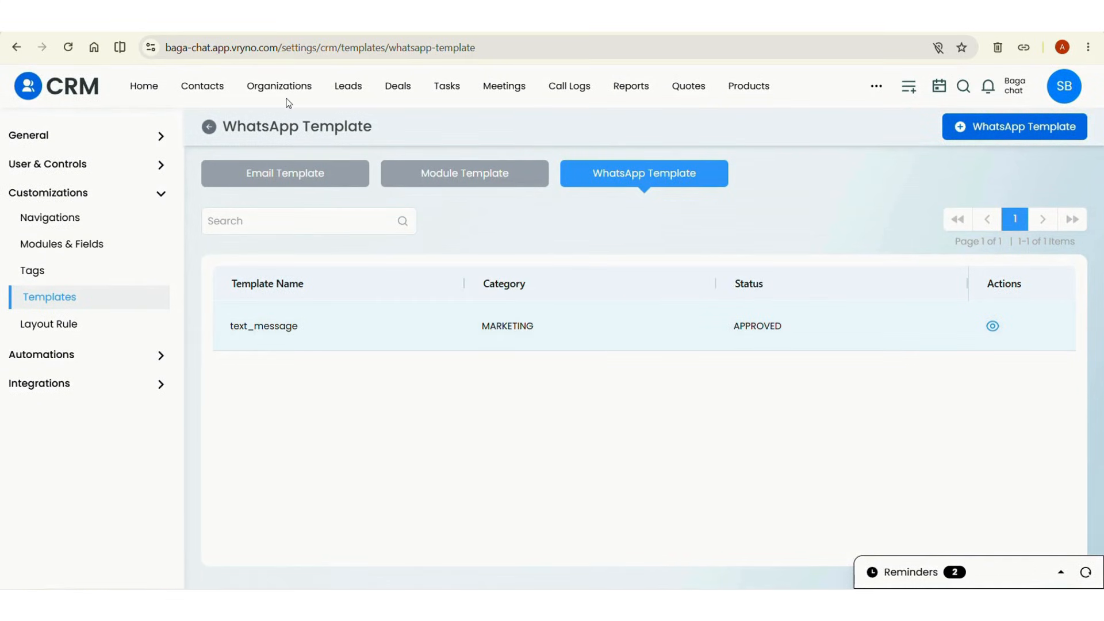
Step: Check the WhatsApp notifications, close them and go back to the email templates
left_click(989, 92)
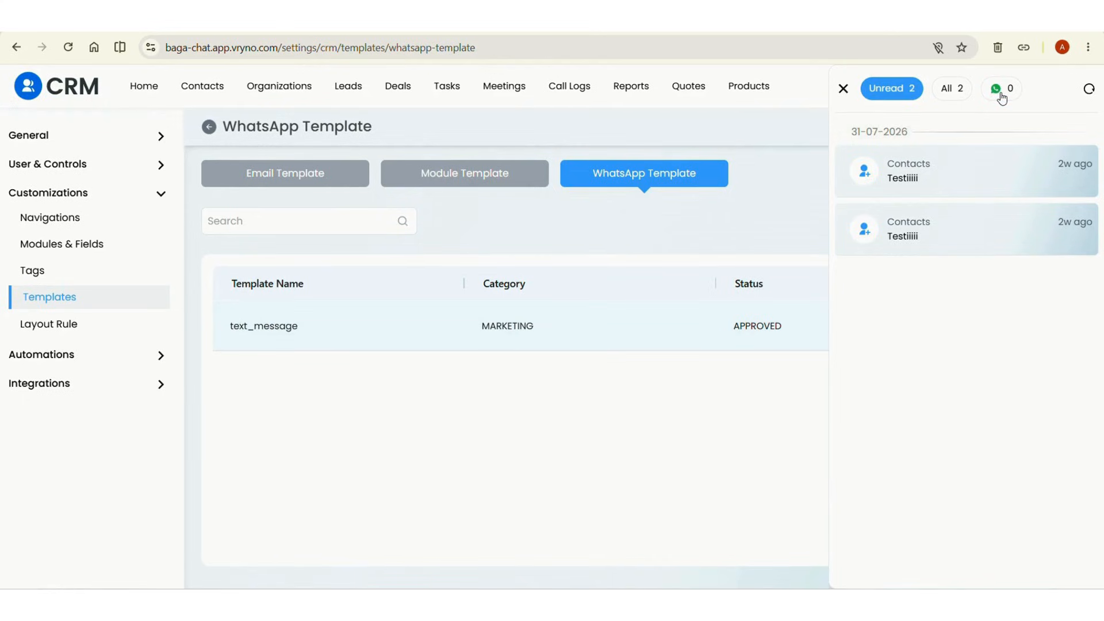
left_click(1001, 99)
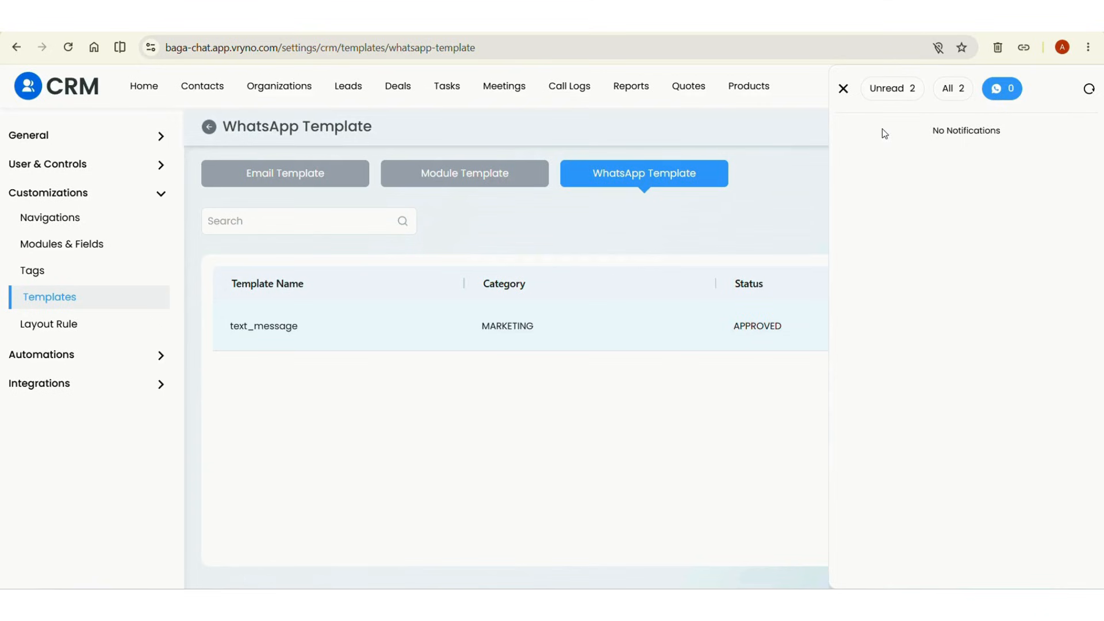
left_click(844, 89)
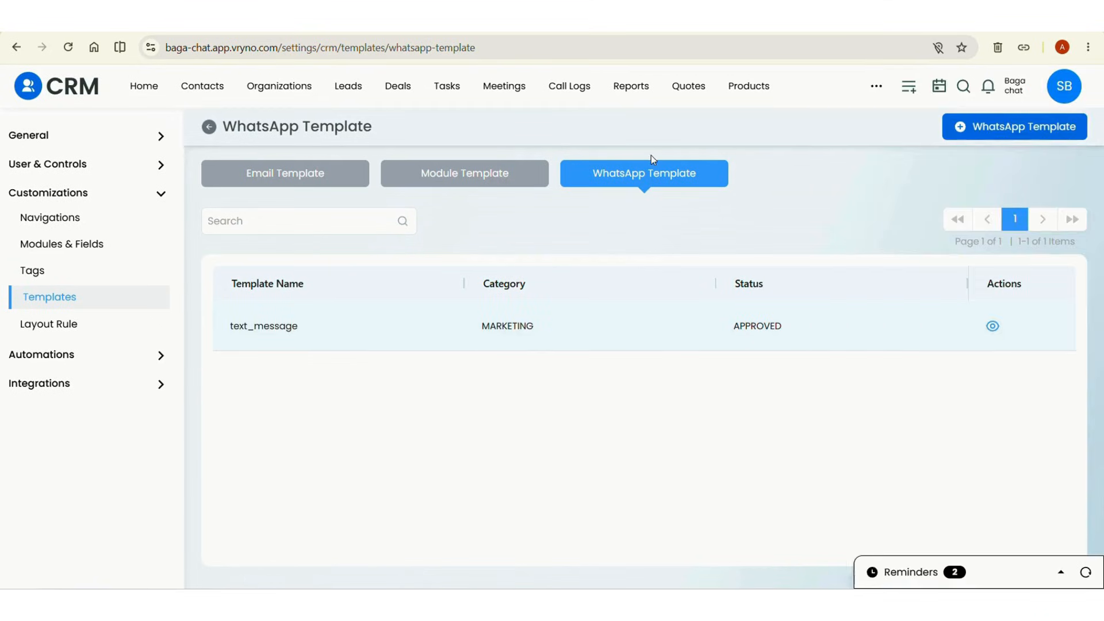
left_click(208, 127)
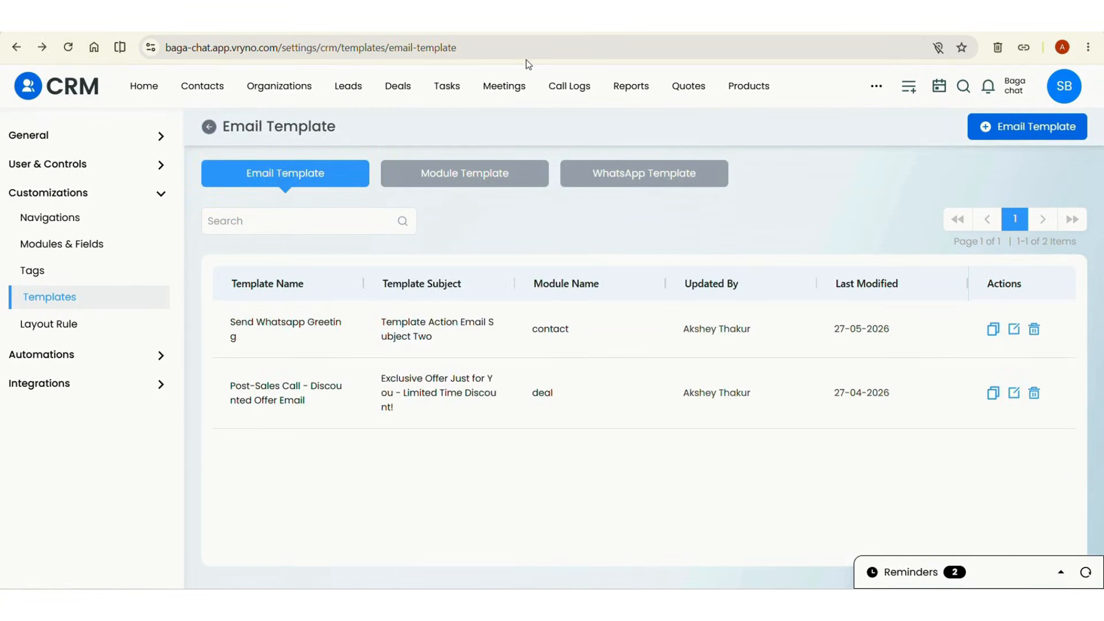